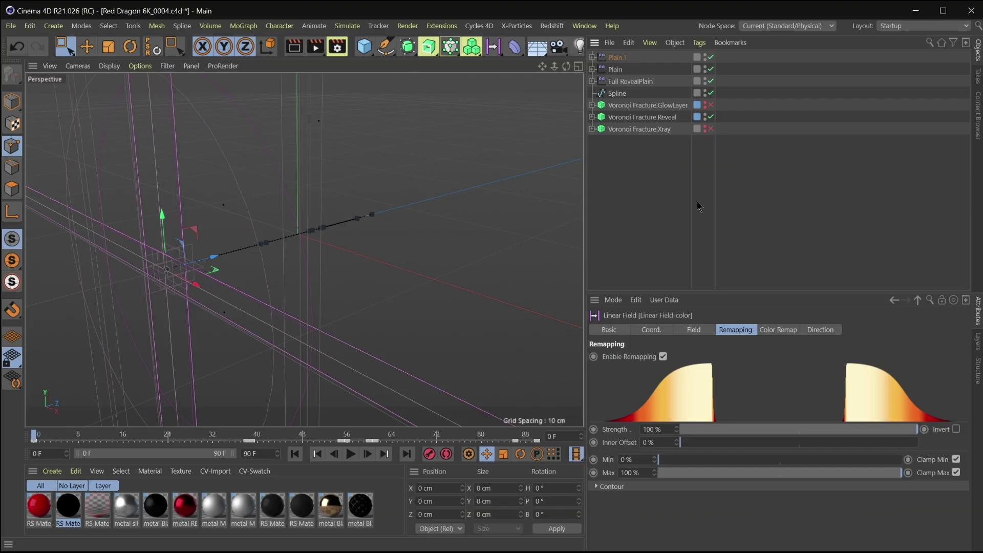
Inspect Voronoi Fracture.Reveal's Spline source and its Full RevealPlain effector at 100%
left_click(621, 119)
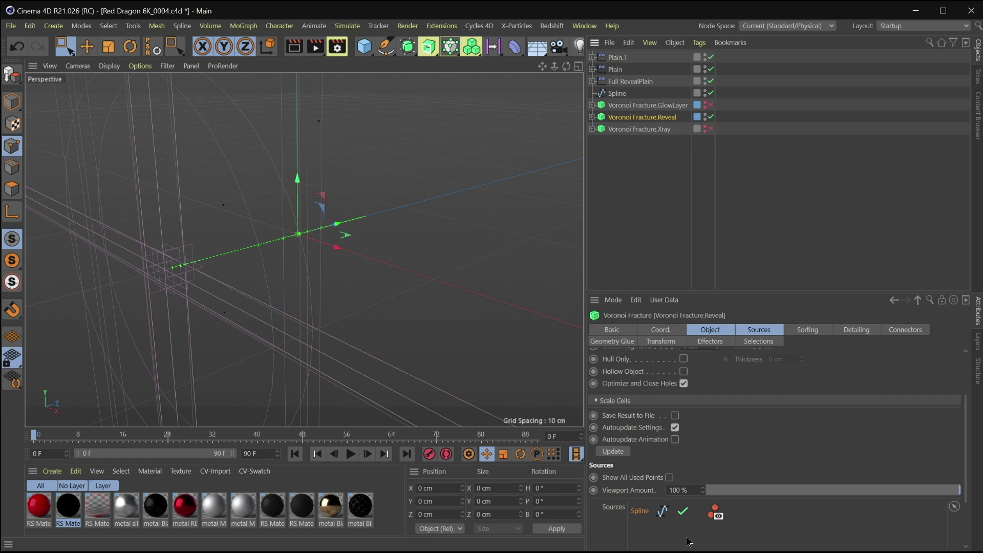
left_click(617, 93)
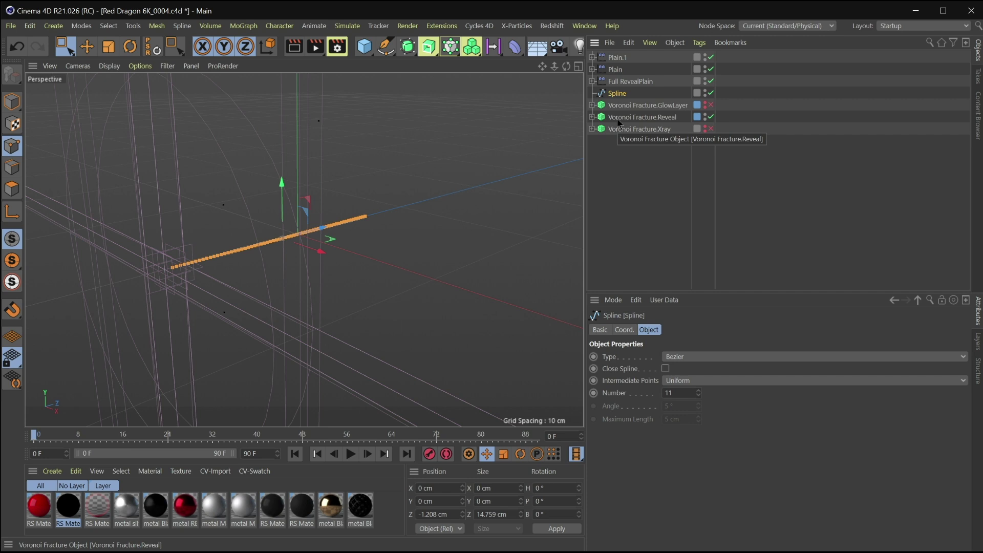
left_click(641, 117)
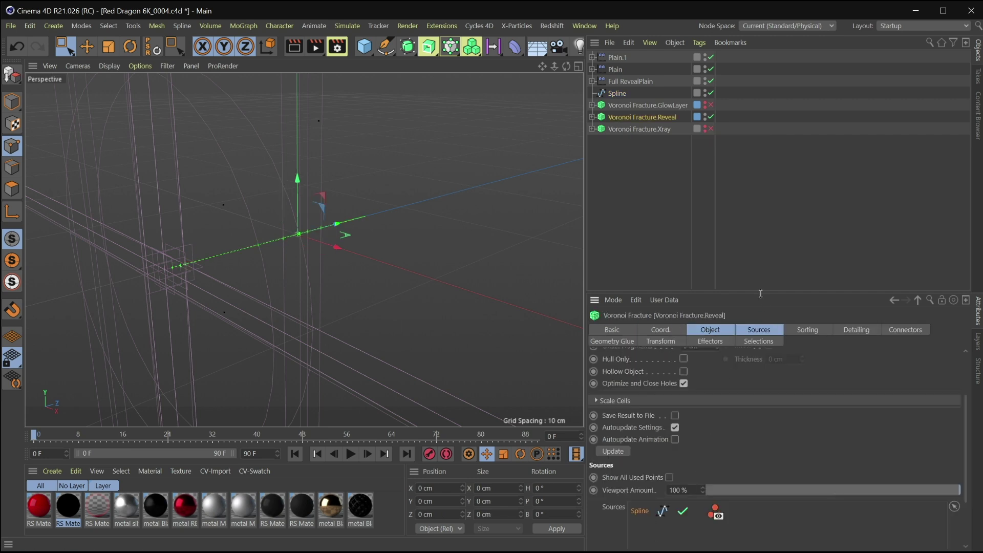
left_click_drag(763, 291, 762, 159)
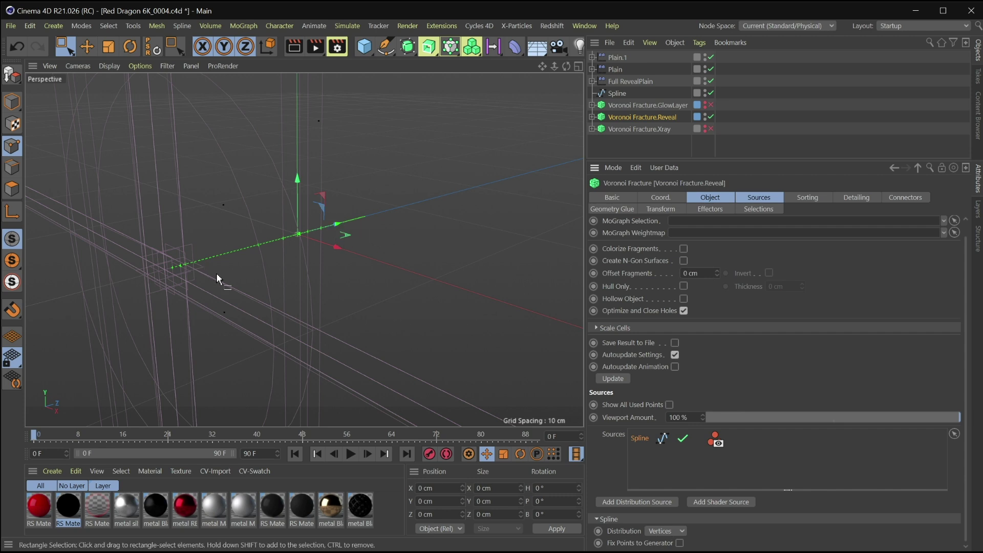
left_click_drag(762, 158, 762, 285)
left_click(710, 335)
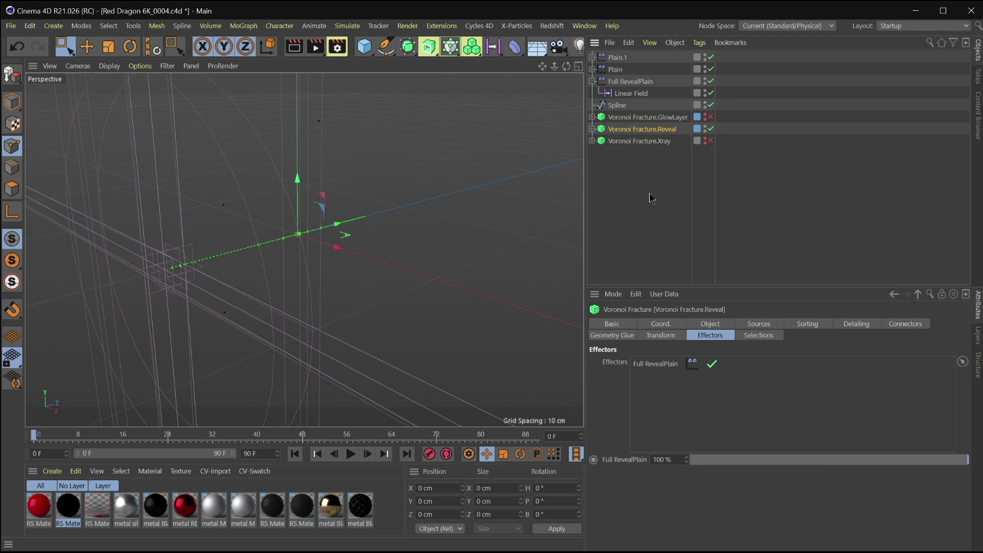
Check the Linear Field's remapping (Strength 100%, Invert on) and scrub the timeline to frame 85
left_click(639, 82)
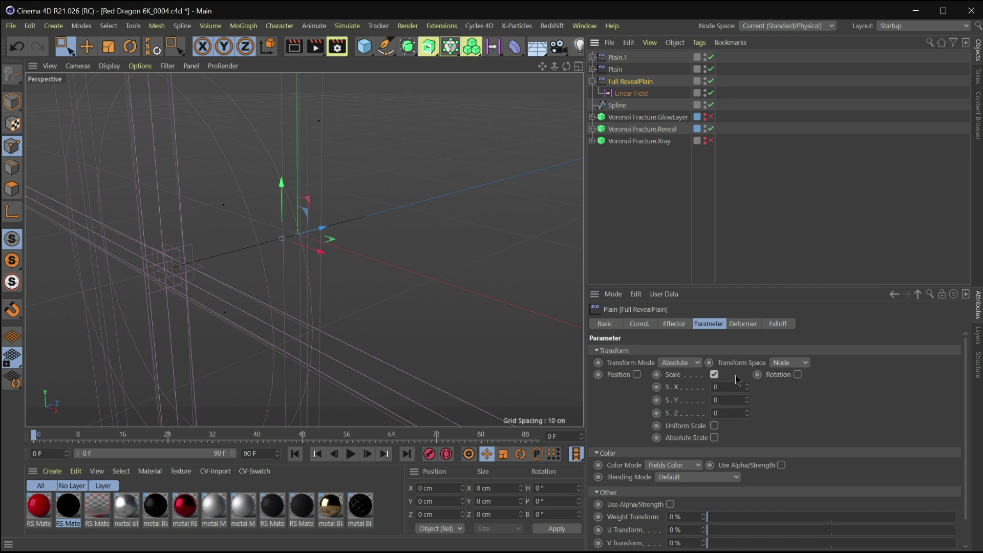
left_click(631, 94)
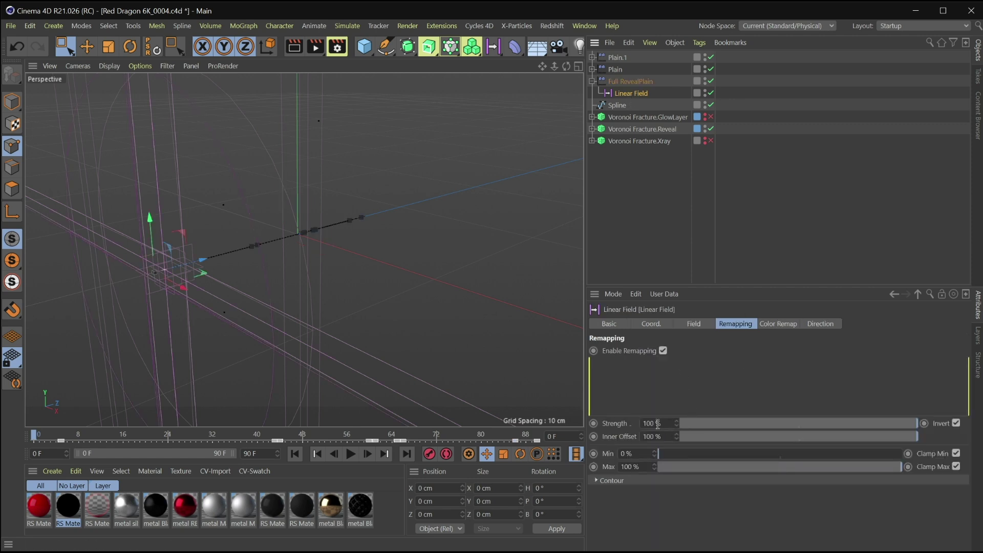
left_click_drag(664, 424, 628, 421)
left_click(661, 437)
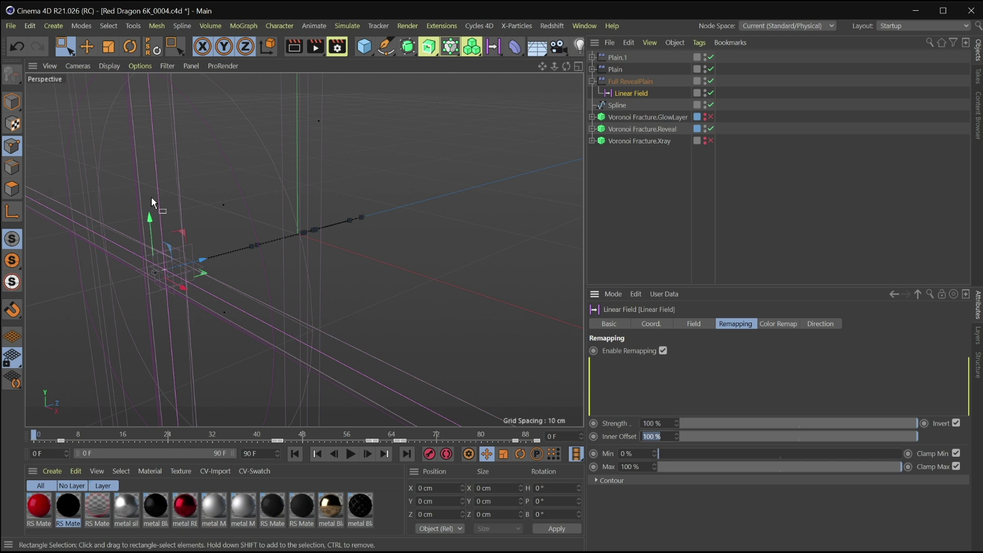
left_click(36, 442)
left_click_drag(35, 441, 512, 443)
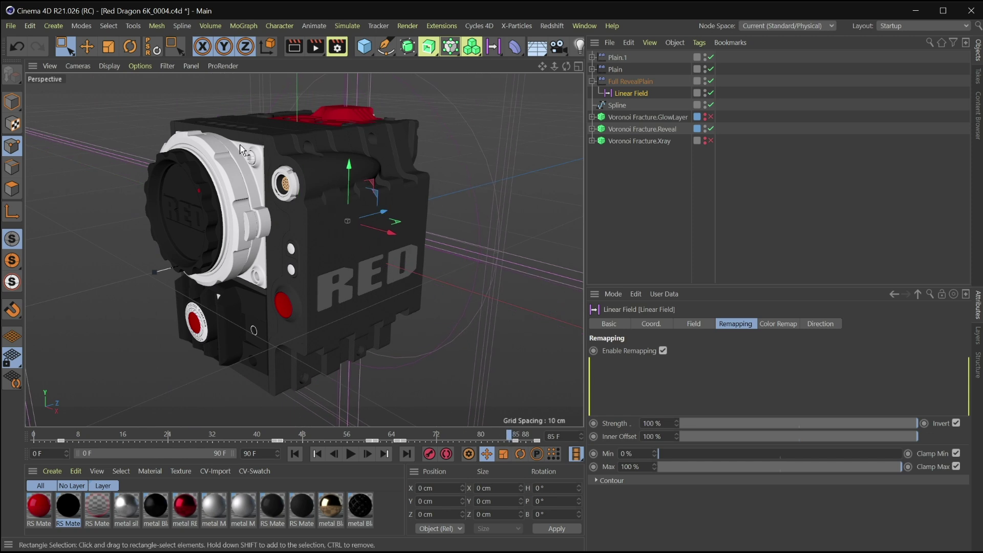
Disable Voronoi Fracture.Reveal and enable Voronoi Fracture.Xray
left_click(666, 129)
left_click(710, 129)
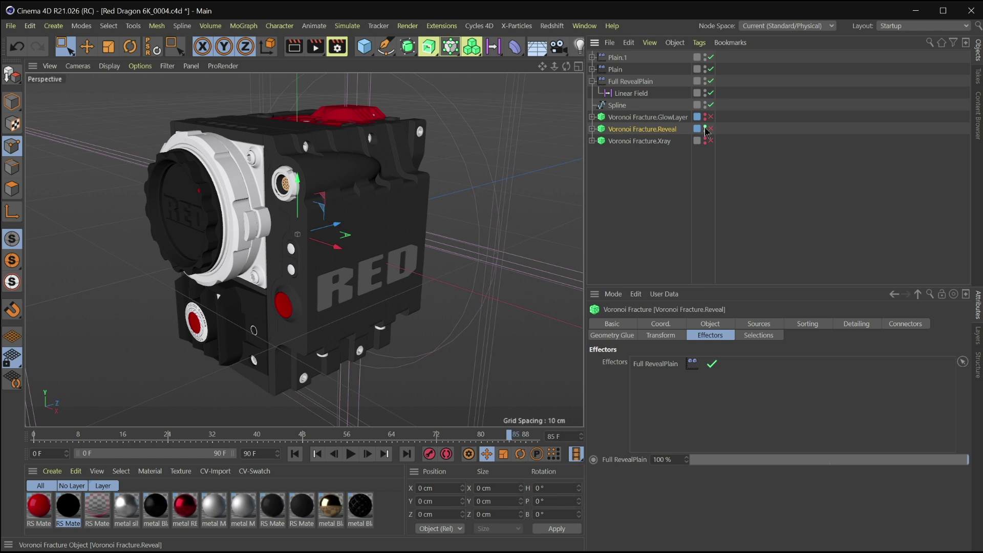
left_click(711, 141)
Scrub the timeline to preview the pink x-ray fracture animation, ending near frame 5
left_click_drag(232, 437, 148, 435)
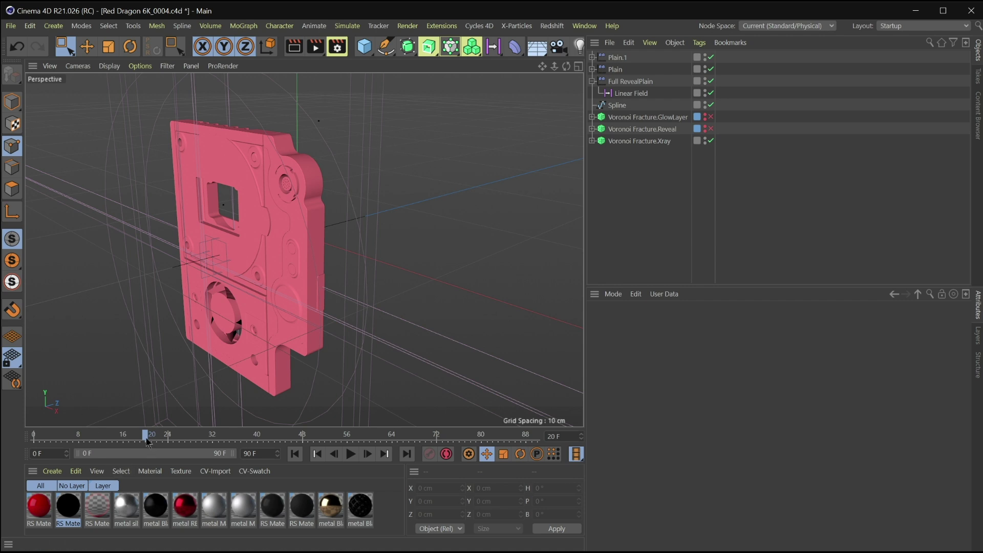
left_click_drag(152, 441, 162, 440)
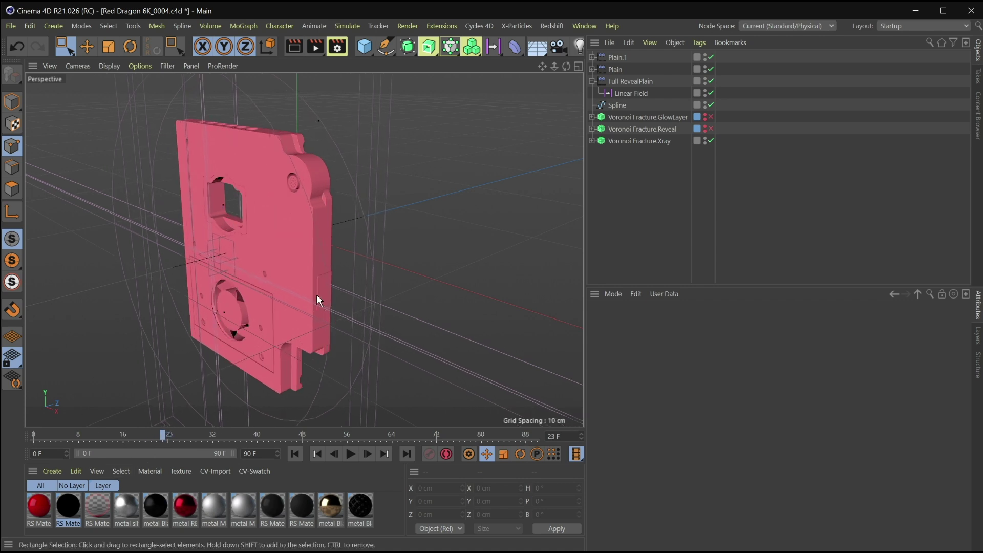
mouse_move(167, 442)
left_mouse_down()
mouse_move(80, 440)
mouse_move(148, 441)
mouse_move(160, 454)
mouse_move(167, 442)
left_mouse_up()
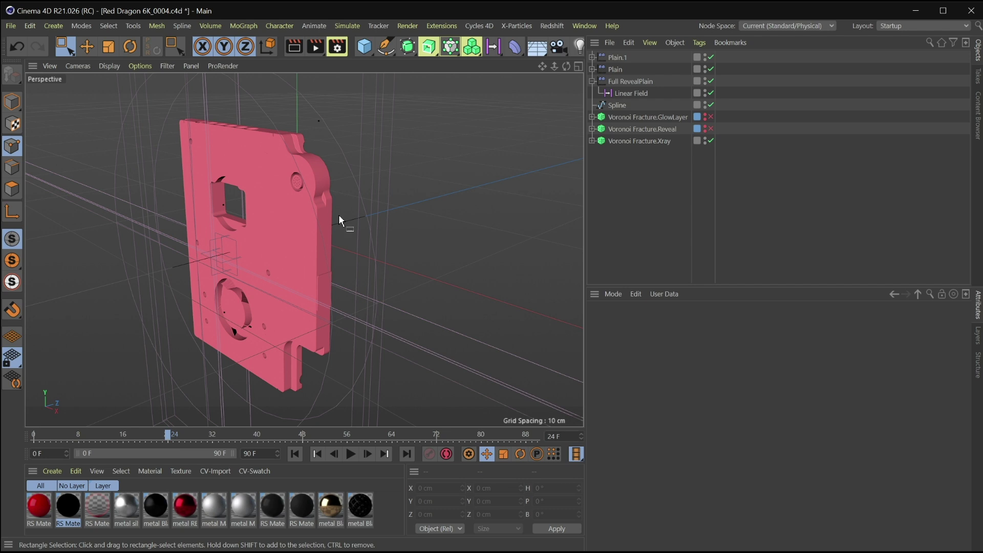
left_click_drag(165, 439, 61, 439)
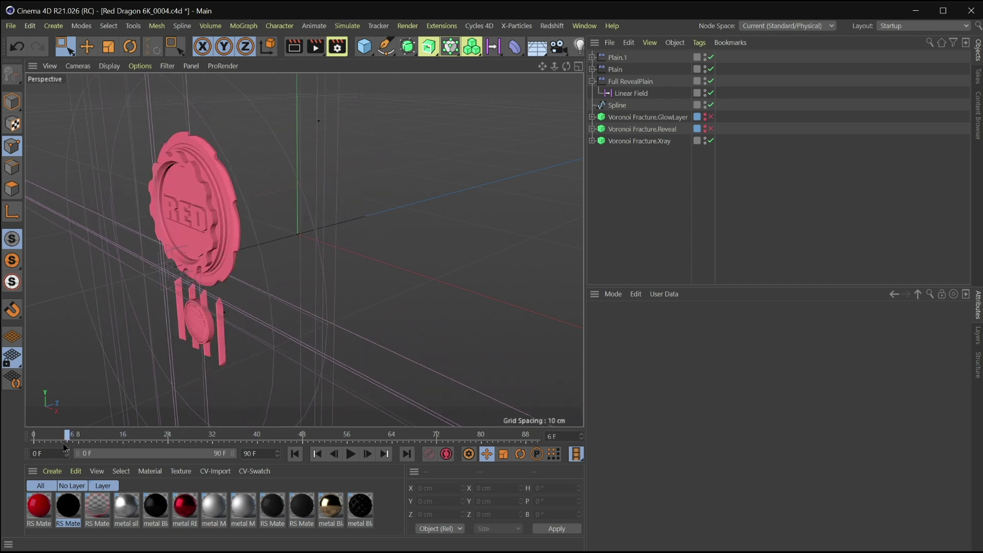
Check Voronoi Fracture.Xray's Sources and Effectors tabs
left_click(658, 143)
left_click(763, 328)
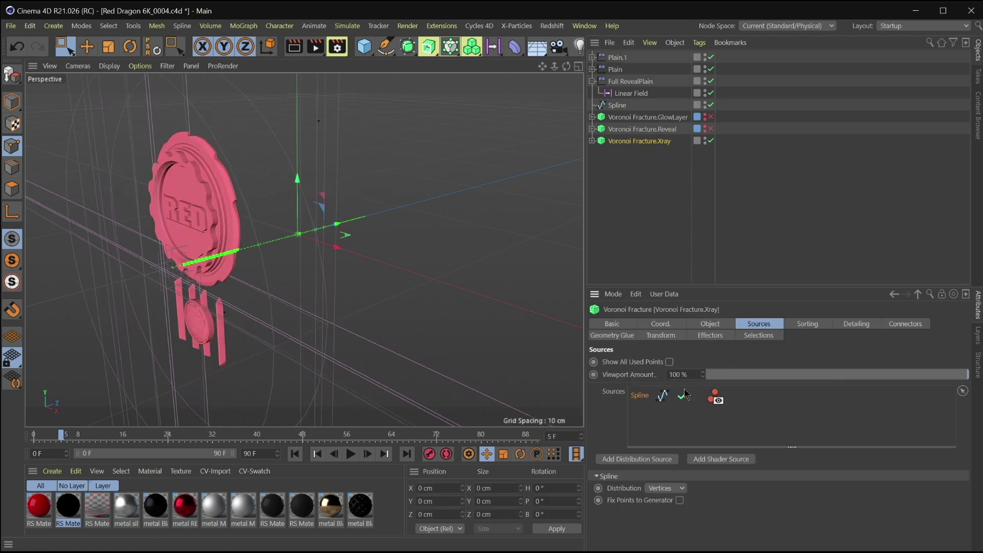
left_click(711, 337)
Inspect the Plain effector's Box Field Strength remapping, with the animation at frame 11
left_click(593, 80)
left_click(592, 69)
left_click(616, 69)
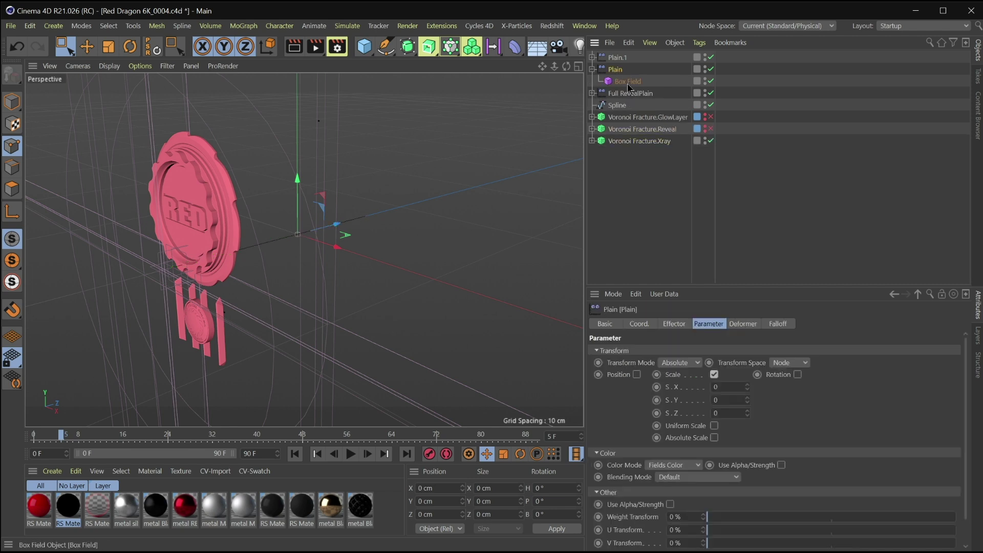
left_click(623, 84)
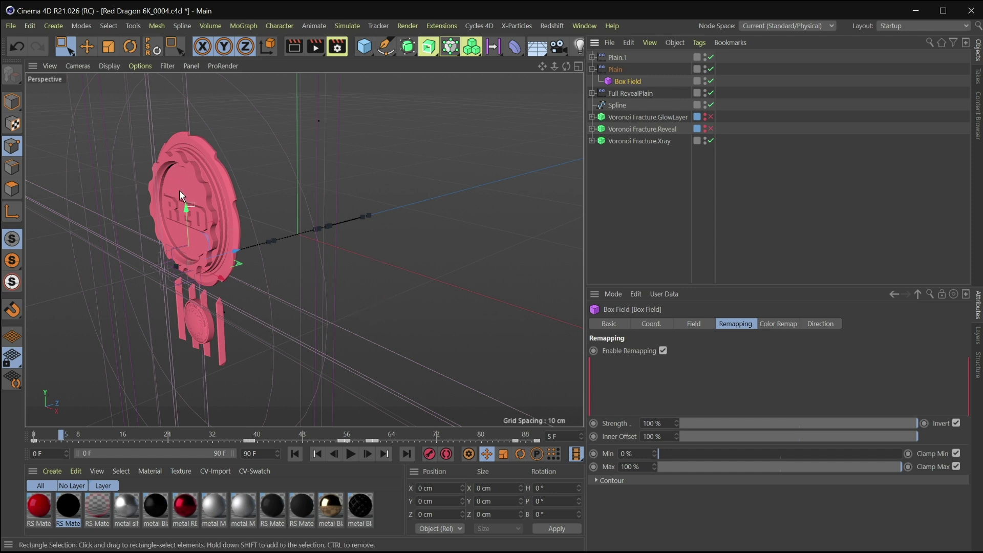
left_click_drag(62, 436, 175, 439)
left_click_drag(666, 422, 612, 438)
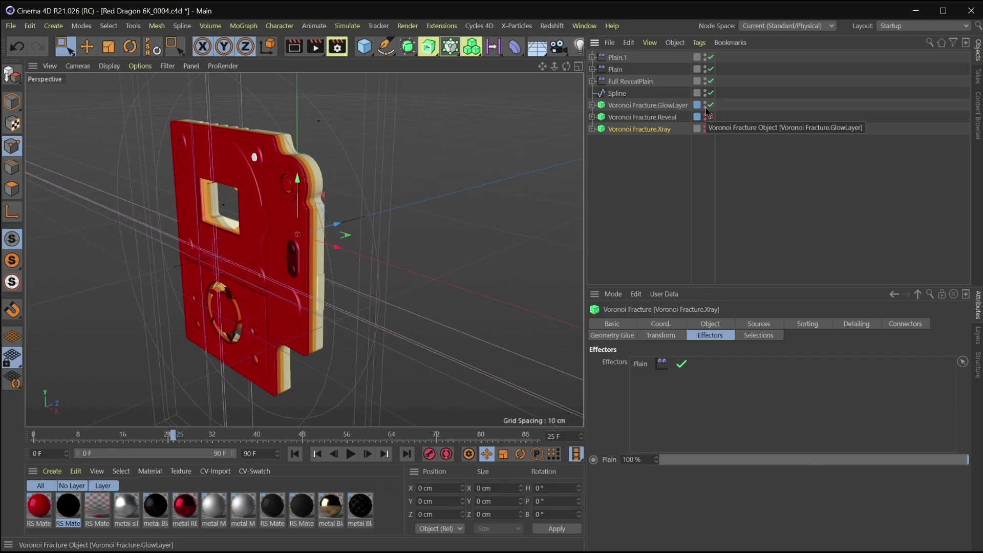
Turn off the Reveal and Xray fractures and select the Box Field under GlowLayer's Plain.1 effector
left_click(711, 117)
left_click(710, 128)
left_click(648, 105)
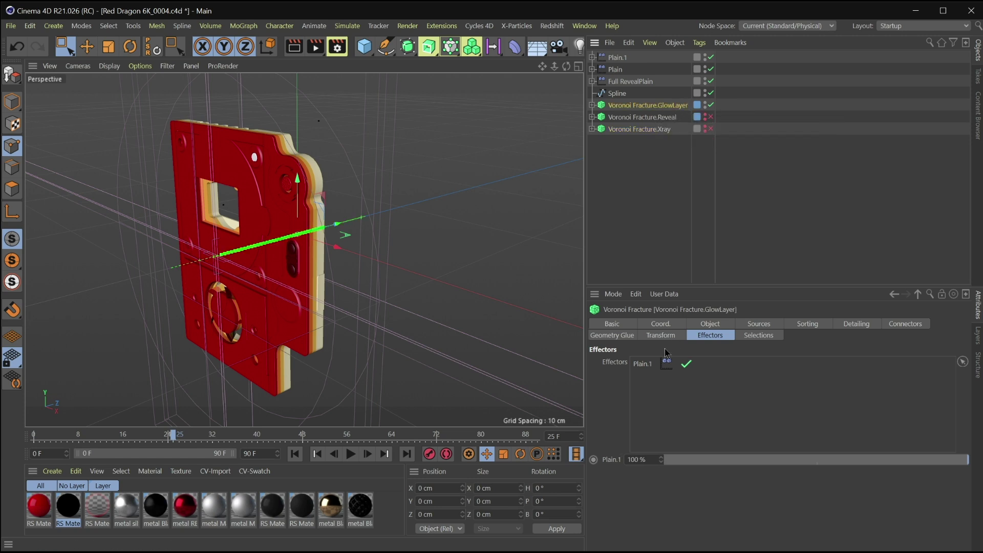
left_click(617, 57)
left_click(593, 57)
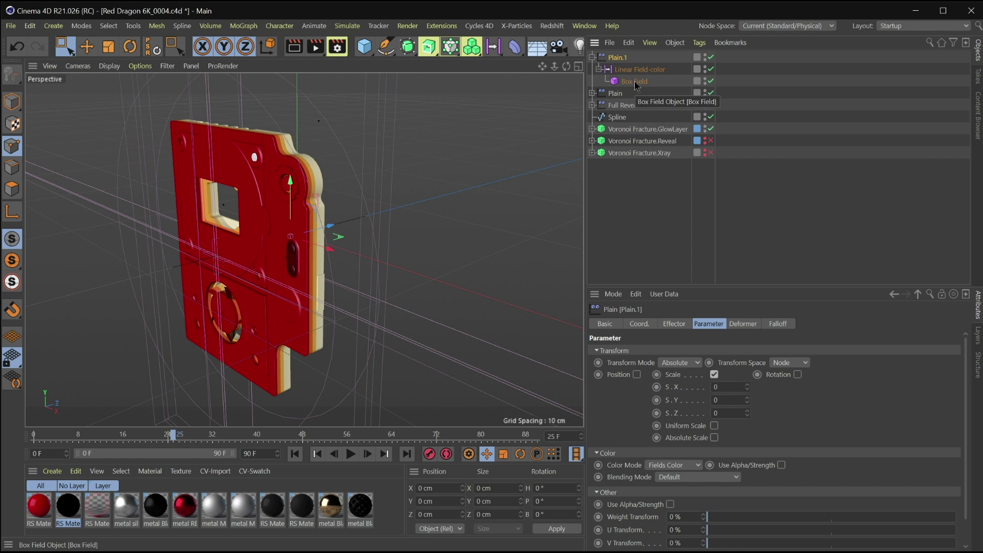
left_click(635, 82)
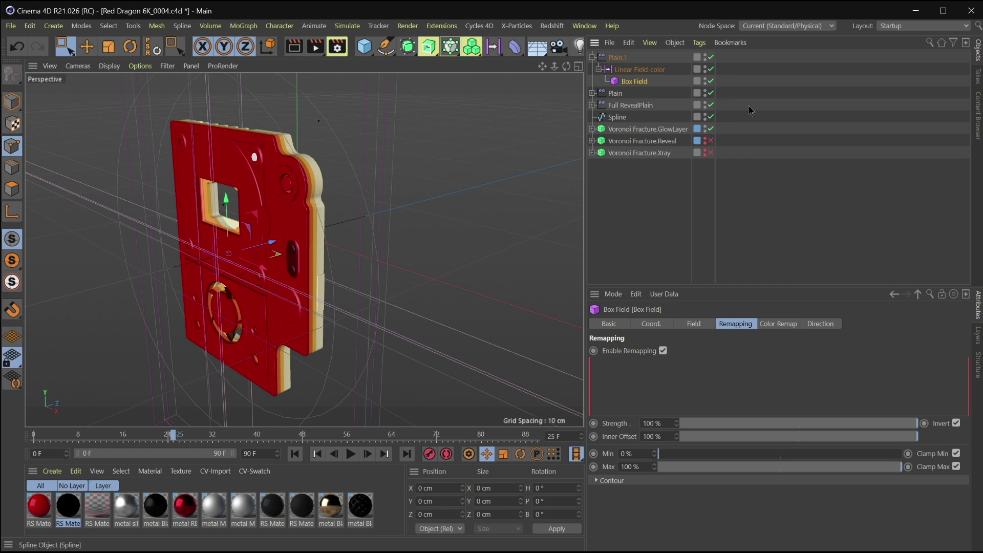
Compare Linear Field-color's contour remapping with the Box Field's, previewing the reveal up to frame 27
left_click(659, 72)
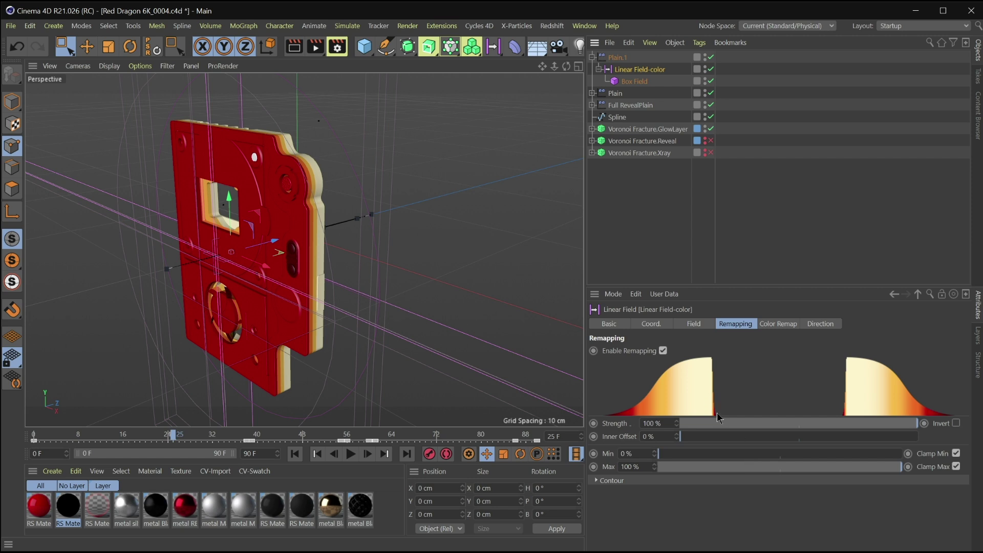
left_click(597, 480)
left_click_drag(695, 286, 695, 169)
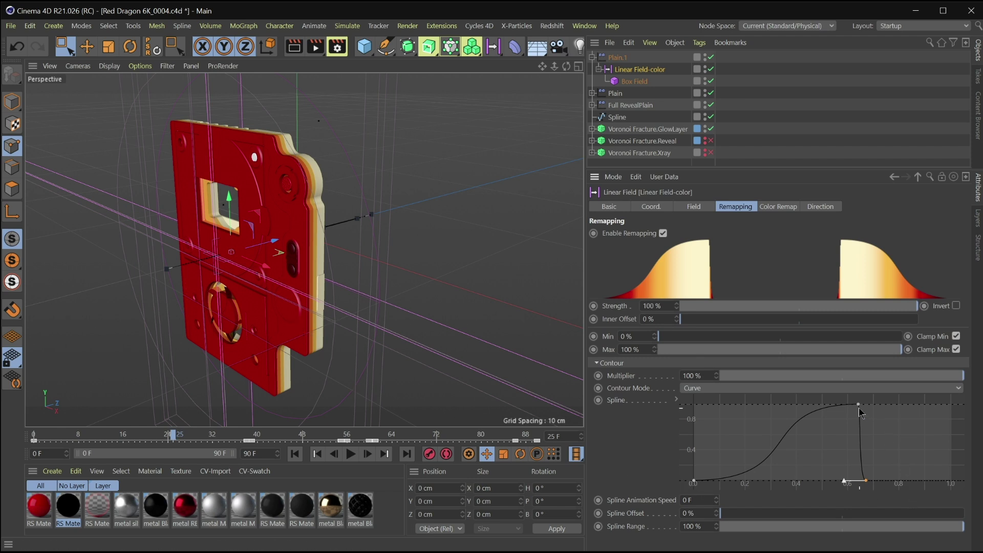
left_click(635, 81)
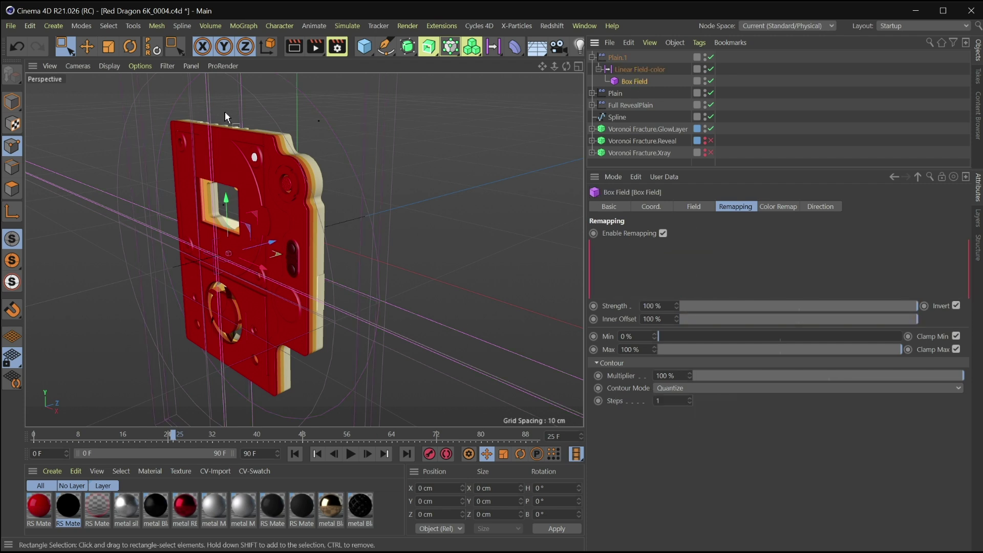
left_click(640, 69)
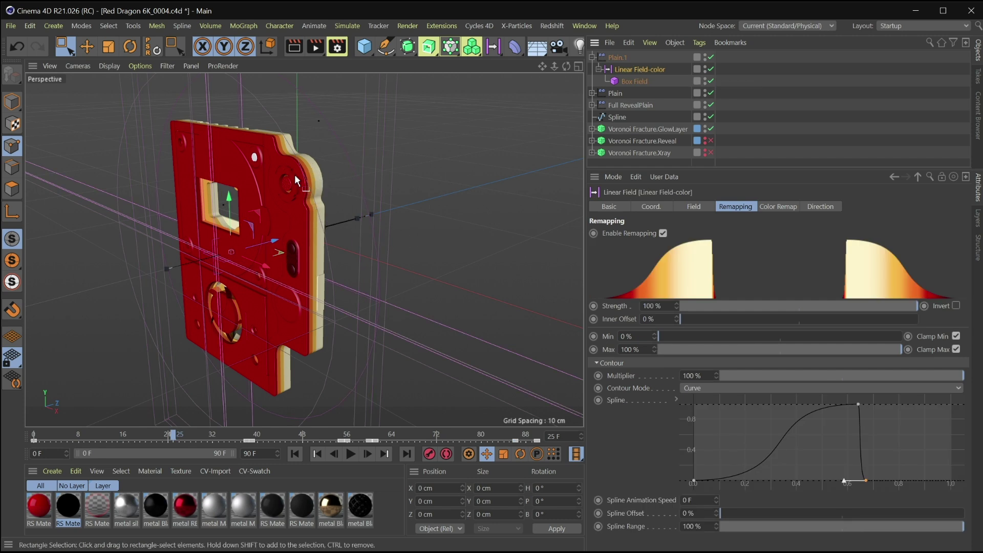
left_click_drag(161, 439, 2, 455)
left_click(185, 441)
left_click_drag(767, 169, 767, 190)
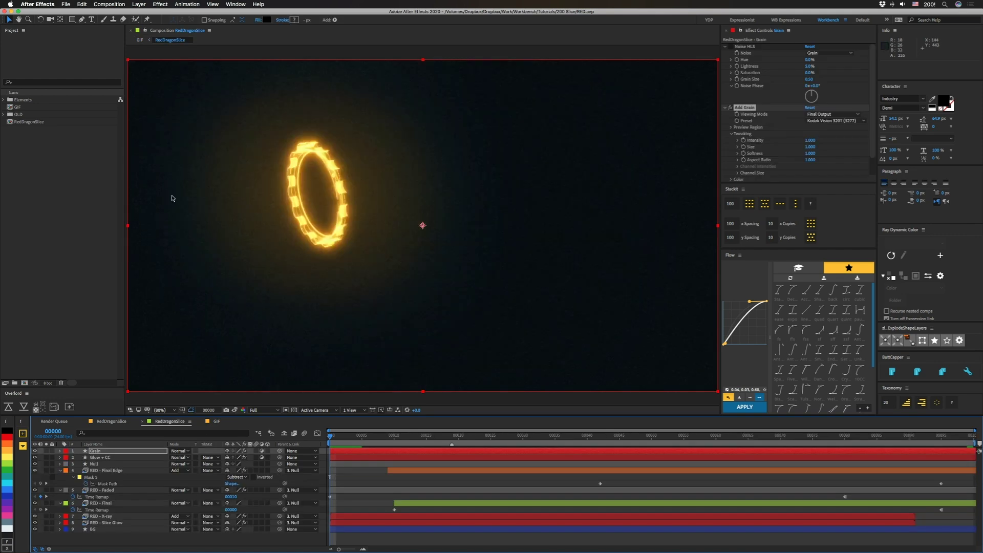
Preview the RedDragonSlice_Glow PNG sequence from the Elements folder in the Footage viewer
left_click(4, 100)
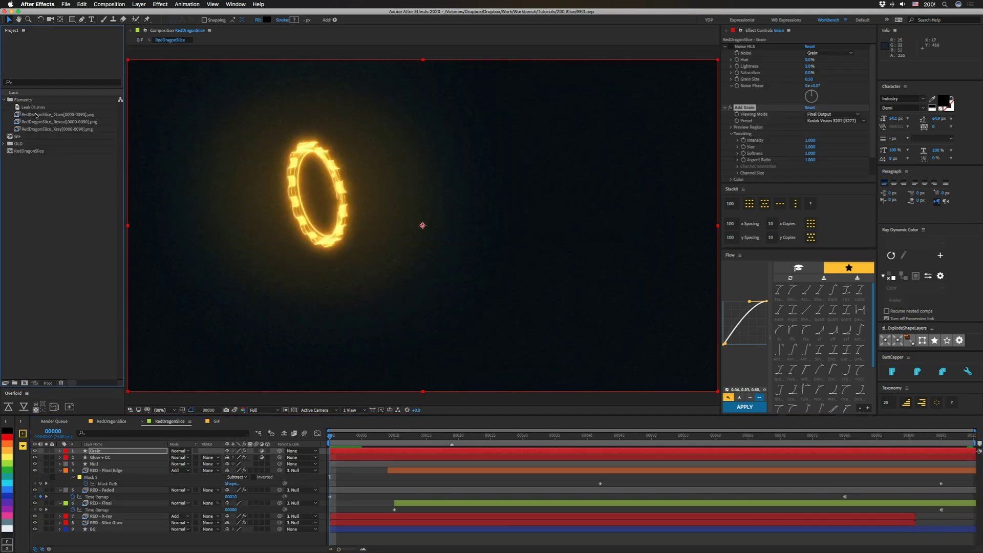
double_click(36, 115)
mouse_move(128, 394)
left_mouse_down()
mouse_move(725, 389)
mouse_move(145, 400)
left_mouse_up()
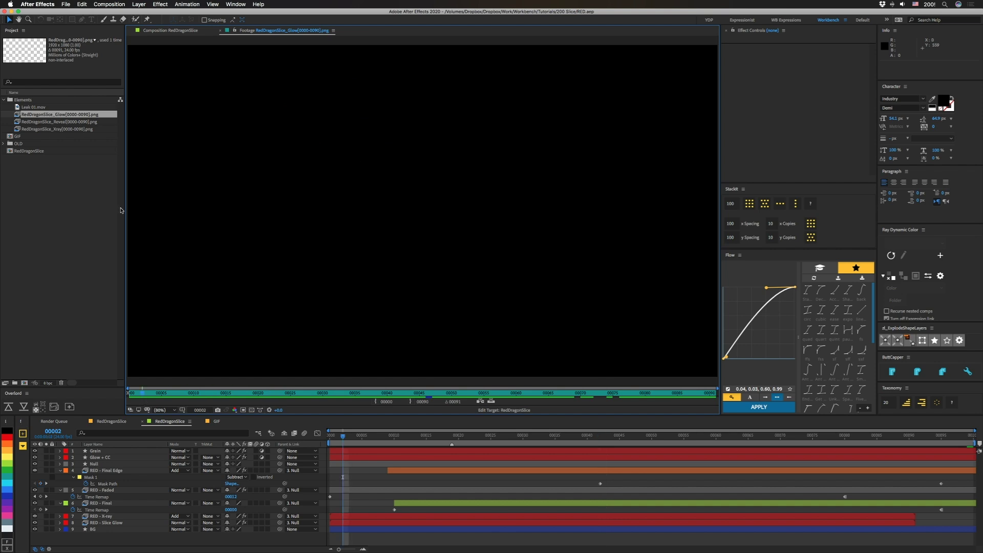
Scrub through the RedDragonSlice_Reveal and RedDragonSlice_Xray sequences, then close the Footage viewer
double_click(36, 121)
left_click_drag(156, 393, 712, 393)
left_click(31, 129)
double_click(31, 129)
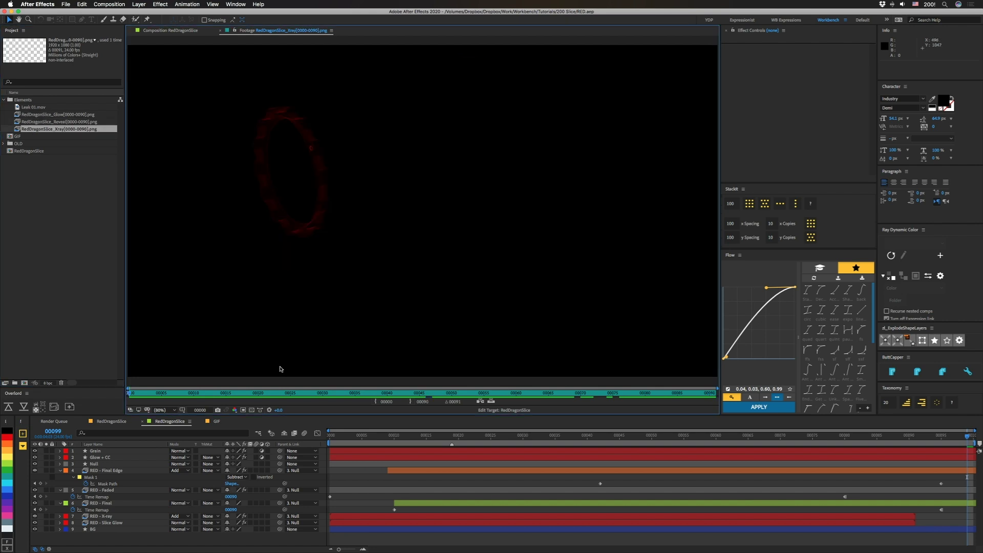
left_click_drag(134, 394, 280, 402)
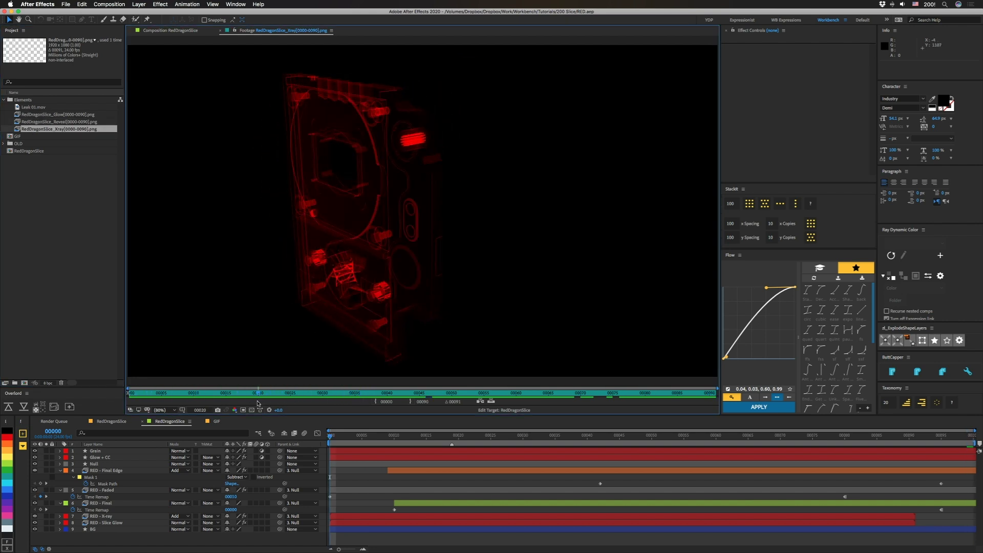
left_click_drag(229, 398, 711, 394)
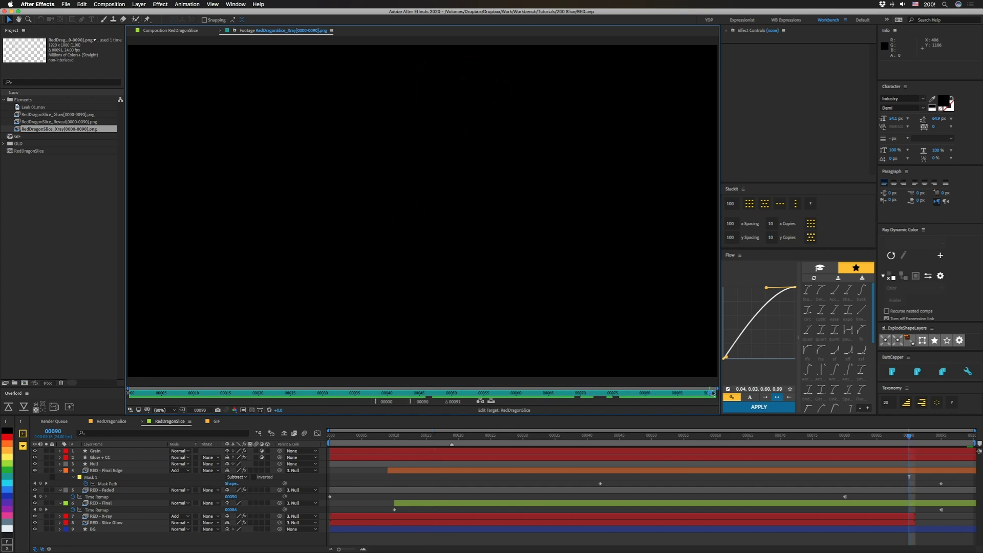
left_click(221, 32)
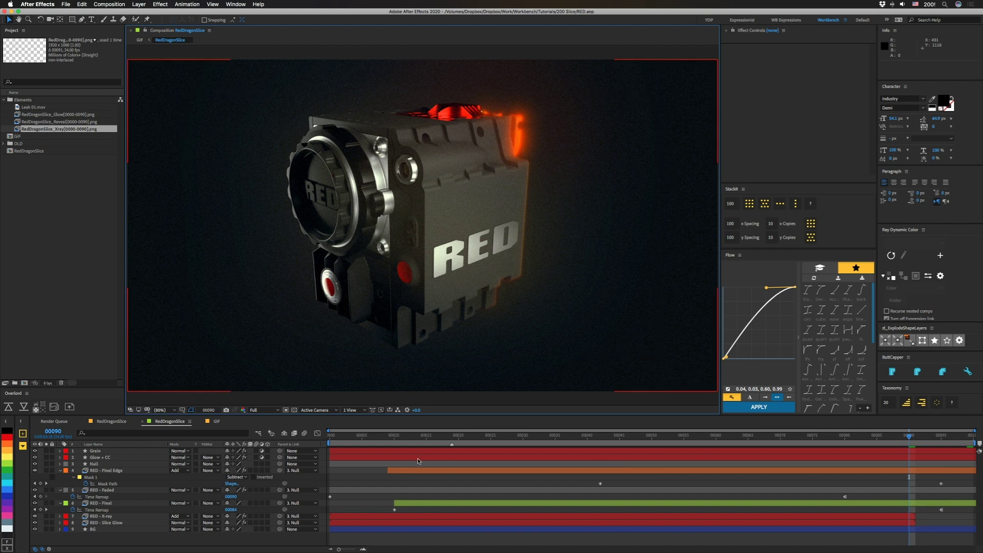
Solo RED - Slice Glow, go to frame 39 and turn its Tint effect off
left_click(46, 529)
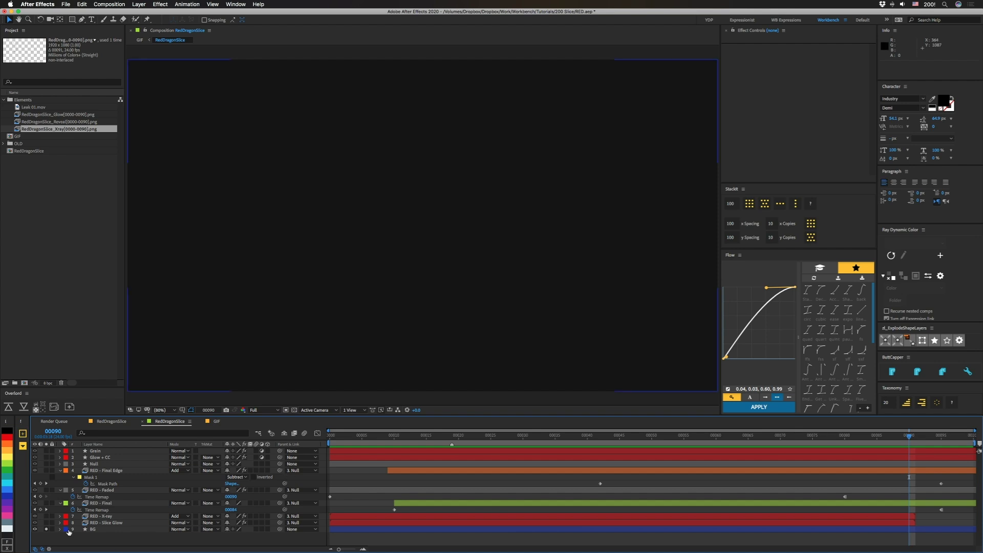
left_click(46, 523, "alt")
left_click(107, 523)
left_click_drag(342, 441, 579, 454)
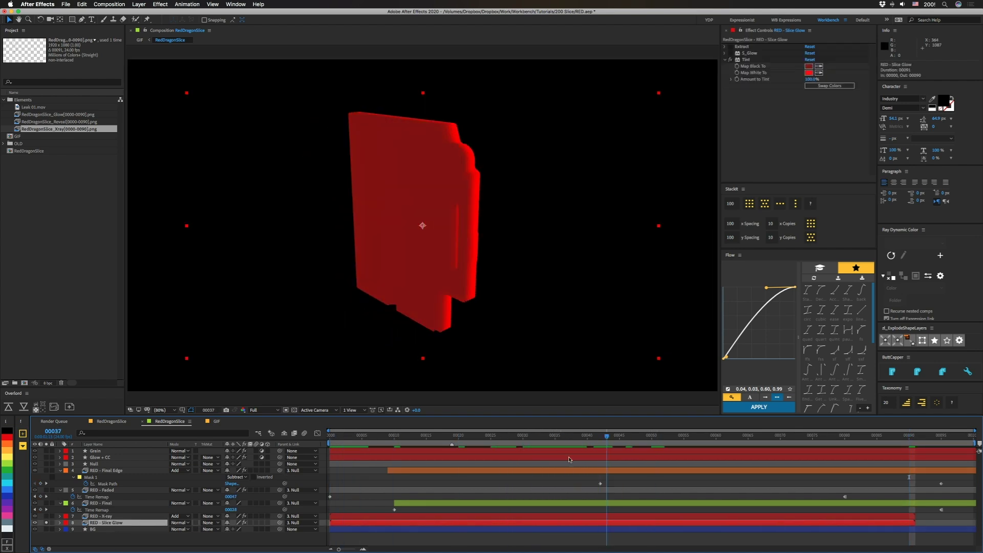
left_click(731, 60)
Re-enable the Tint and add BG and RED - X-ray to the solo view
left_click(730, 60)
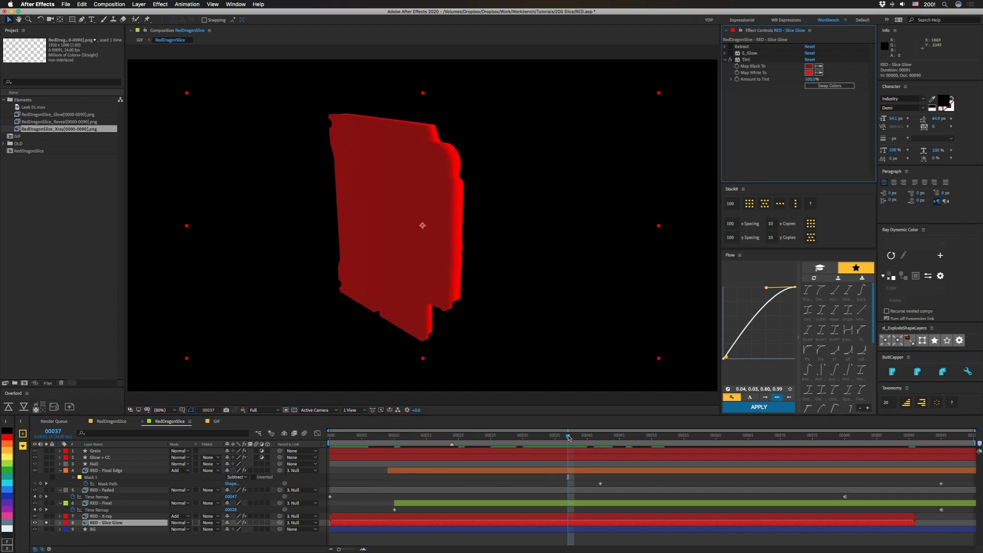
key("space")
left_click(46, 530)
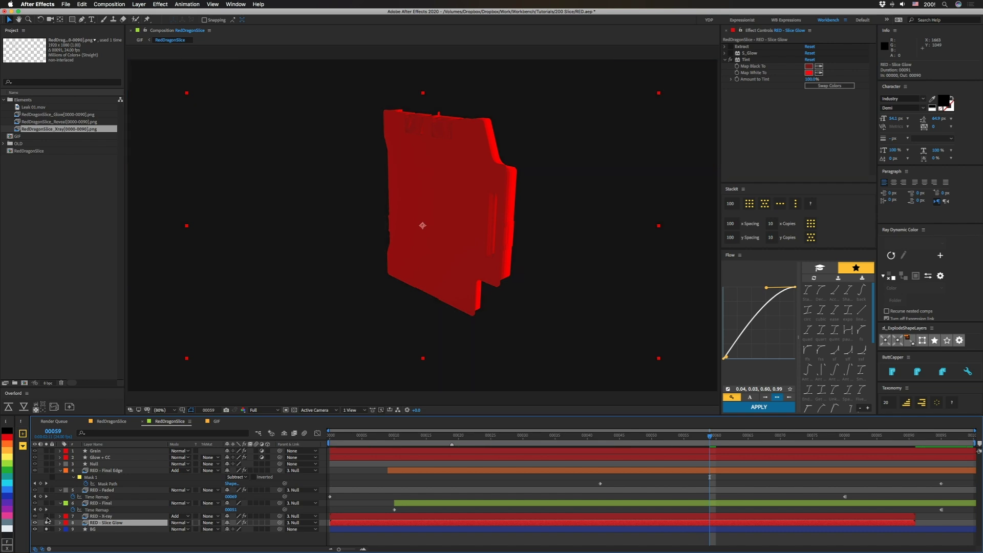
left_click(46, 516)
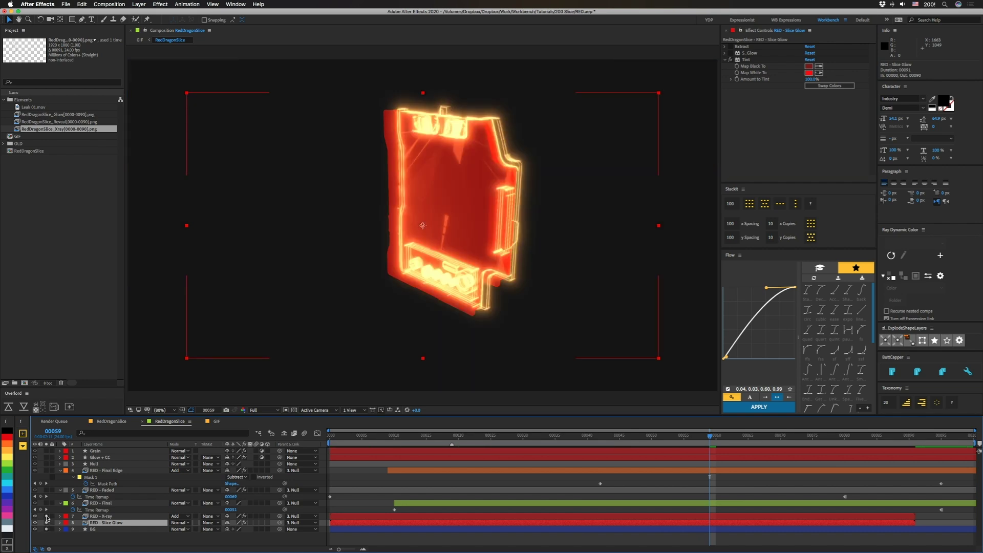
left_click(104, 516)
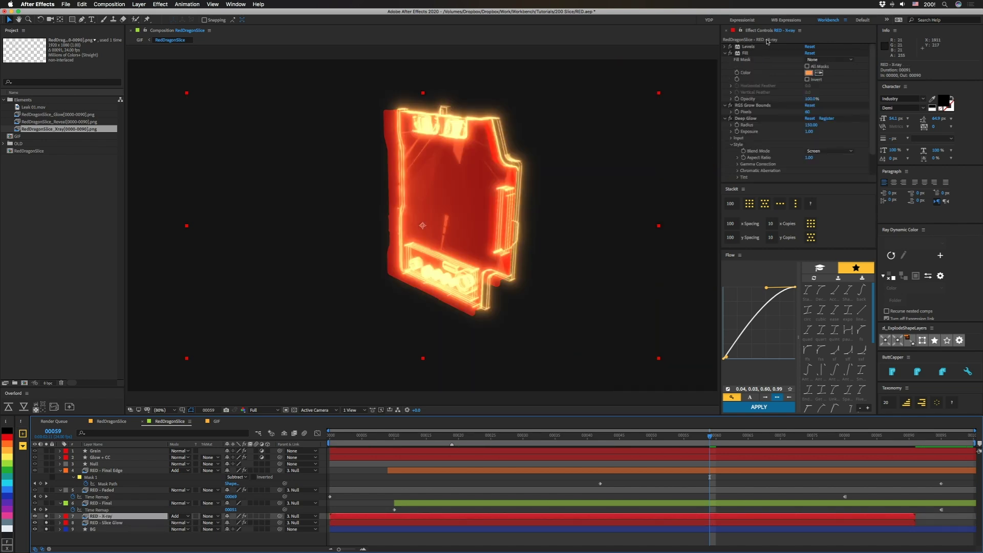
Review RED - X-ray's Levels and Fill effects and undo the accidental Deep Glow Radius change
left_click(748, 47)
left_click(725, 46)
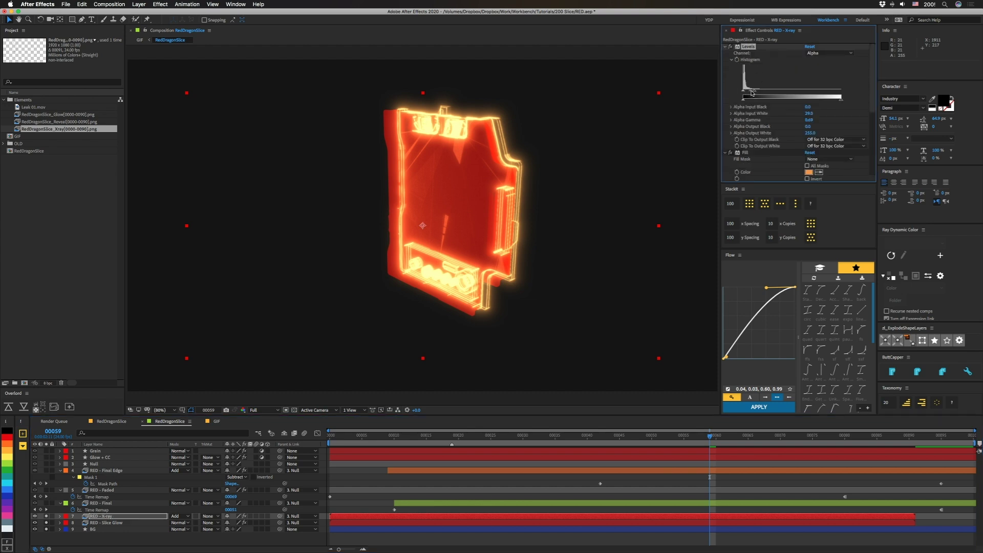
left_click(725, 46)
left_click(725, 54)
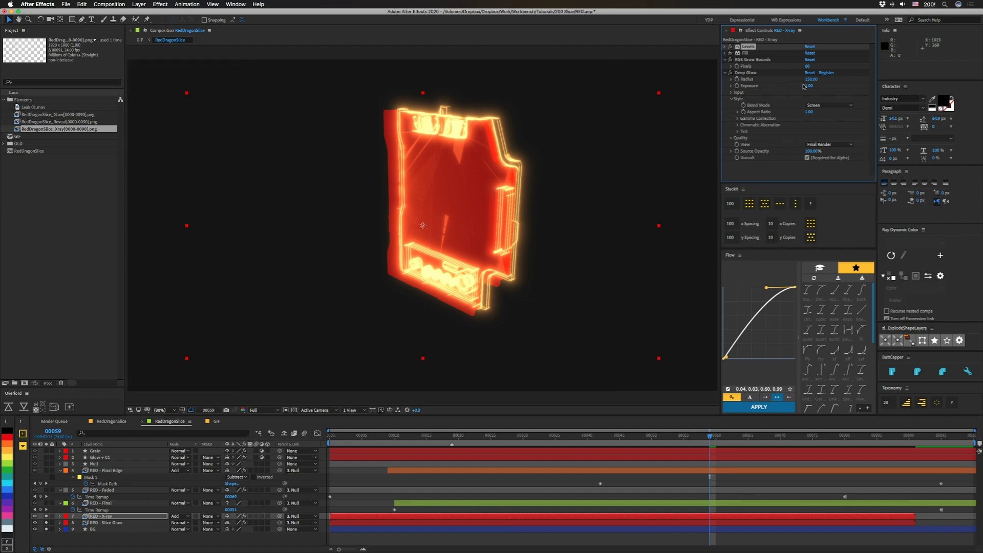
key("super+z")
Add RED - Final to the solo view and preview the reveal to frame 42
left_click(105, 504)
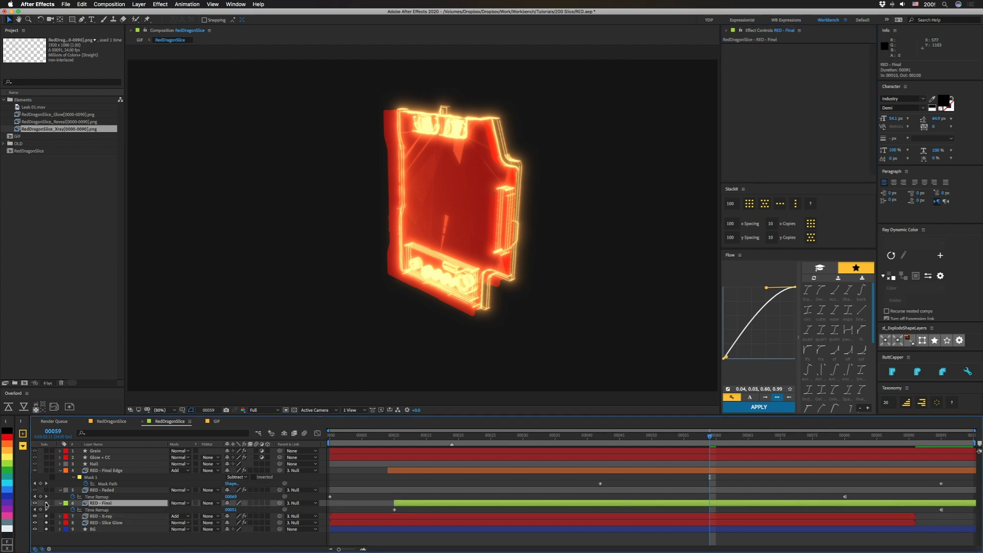
left_click(46, 504)
left_click_drag(702, 436, 623, 451)
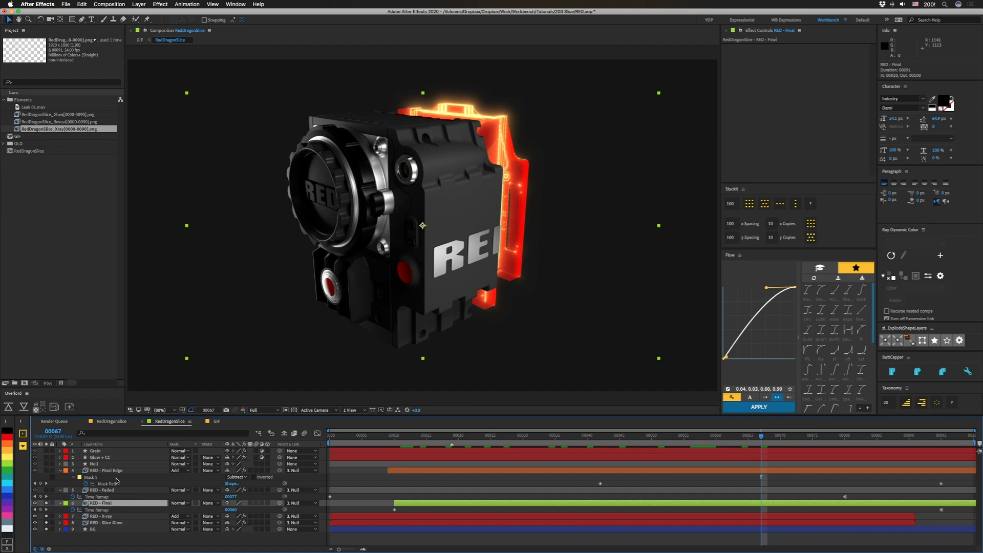
Add RED - Faded with its Extract effect to the solo view and open the nested RedDragonSlice precomp
left_click(105, 490)
left_click(46, 490)
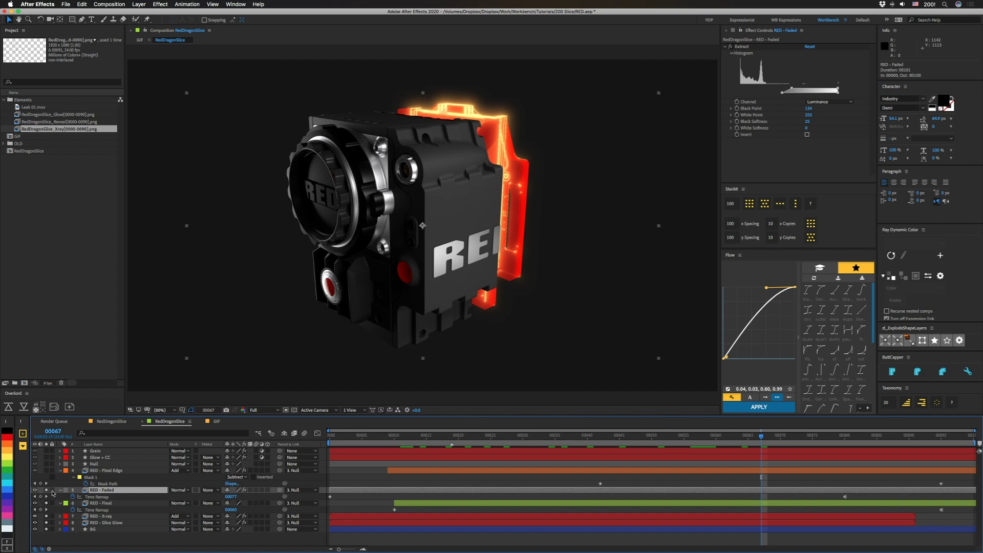
left_click(109, 423)
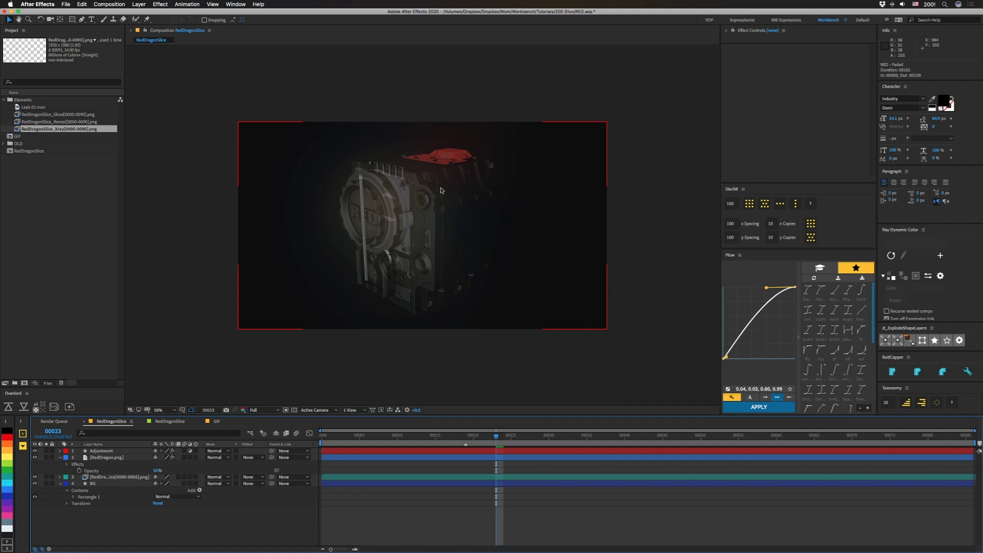
Fit the x-ray comp in the viewer at the frame-19 marker, then return to RedDragonSlice
left_click(338, 381)
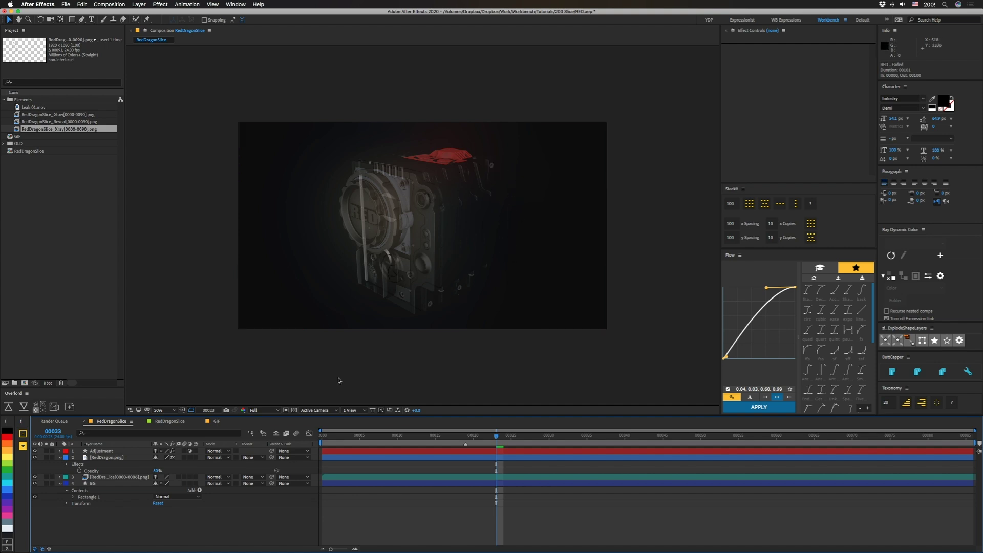
key("shift+slash")
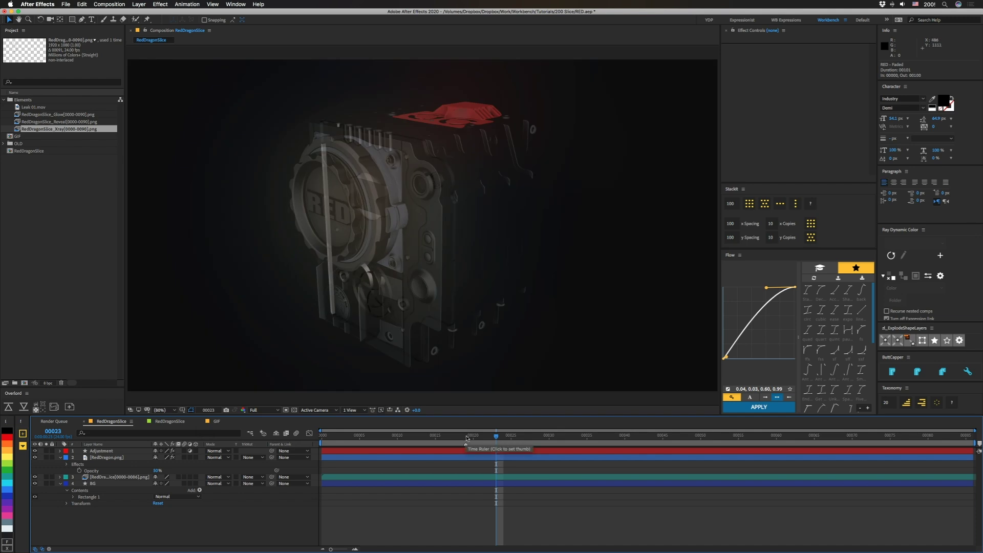
key("j")
left_click(433, 341)
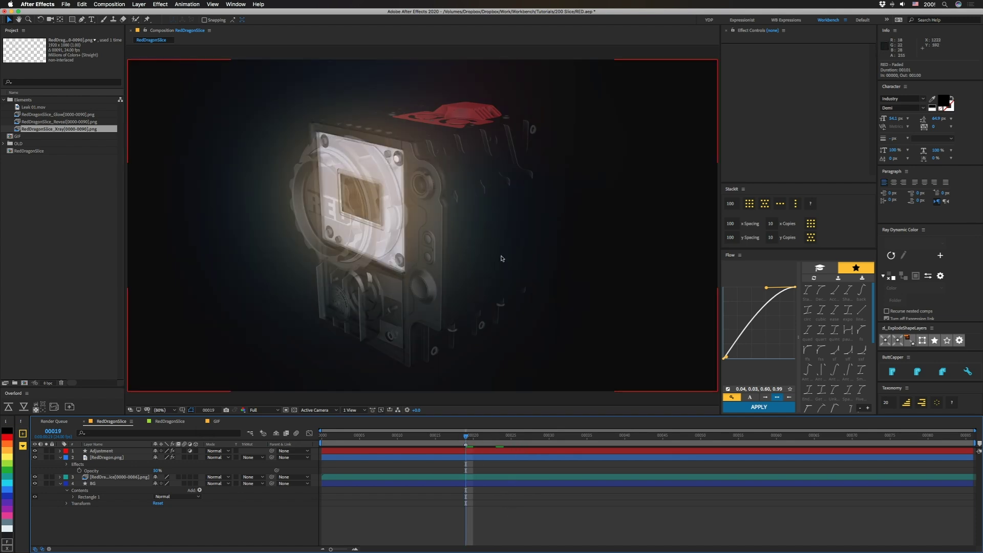
left_click(165, 422)
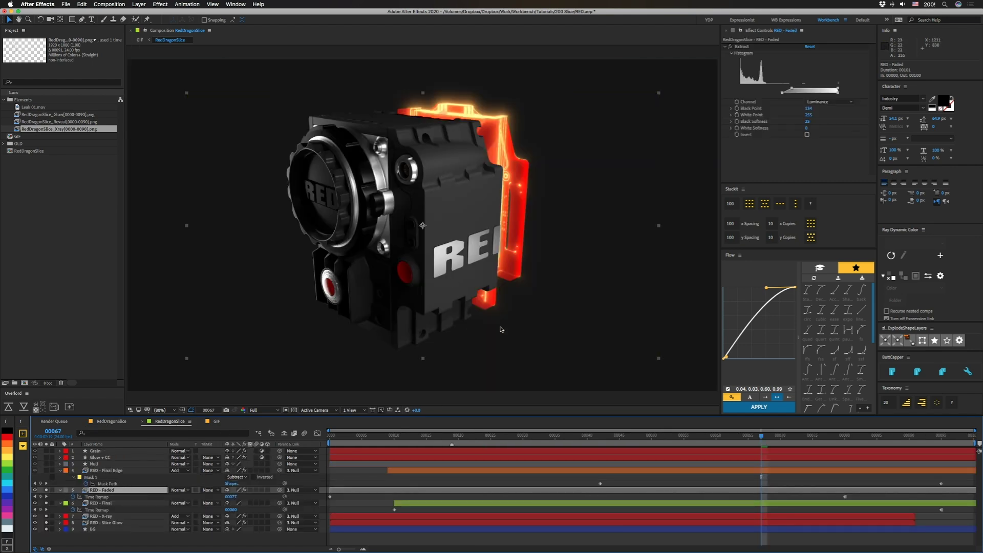
At frame 40, solo RED - Final Edge to show only its edge glow, and expand Set Matte
mouse_move(601, 438)
left_mouse_down()
mouse_move(562, 443)
mouse_move(587, 445)
left_mouse_up()
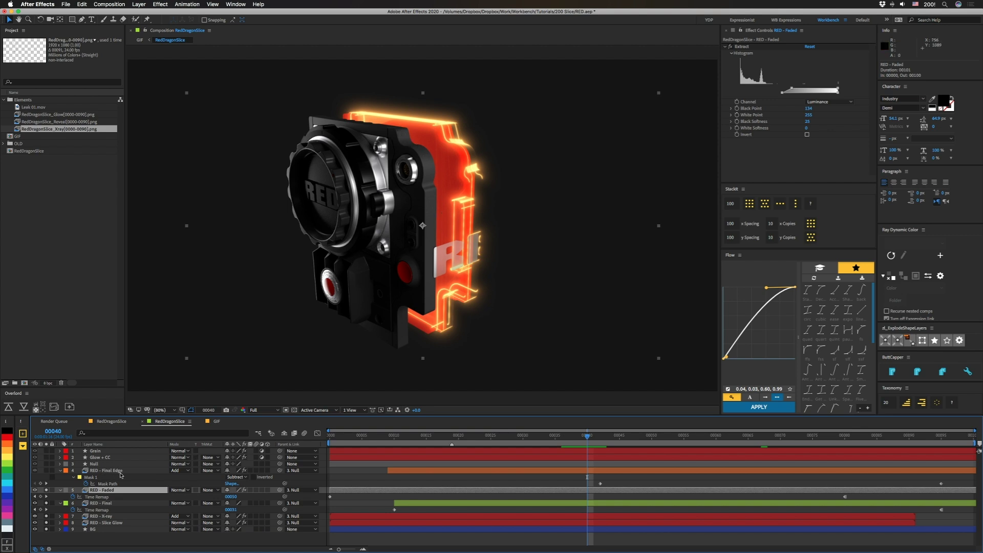
left_click(105, 470)
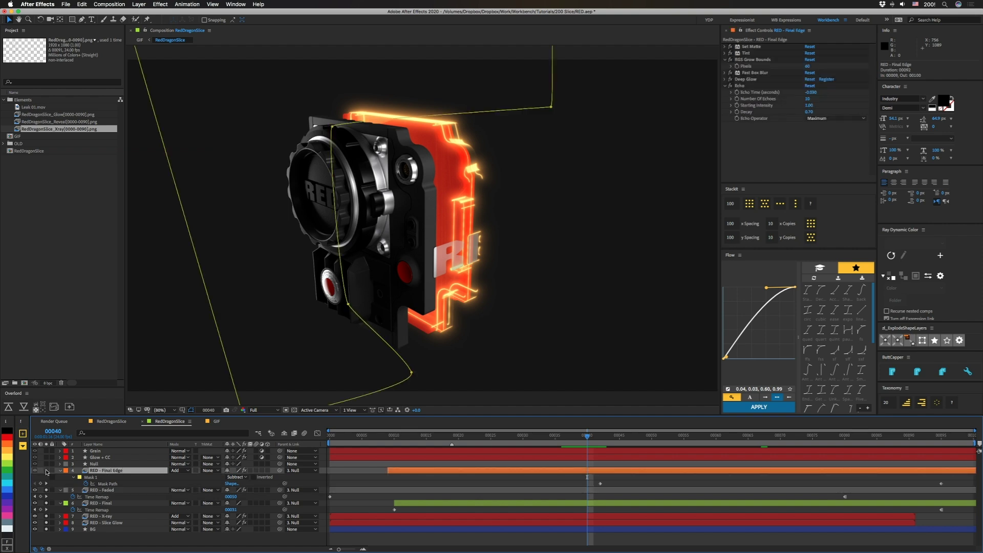
left_click(47, 471)
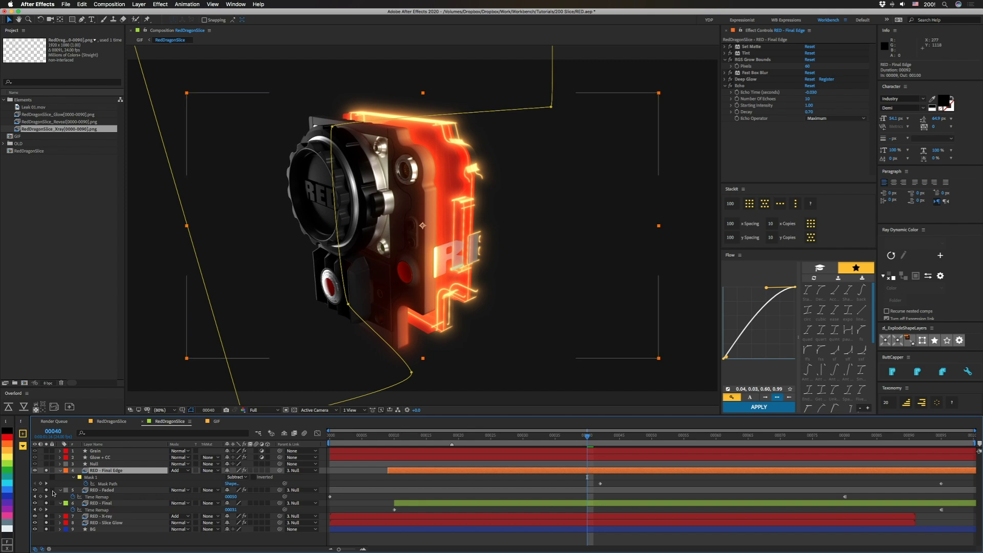
left_click(47, 529)
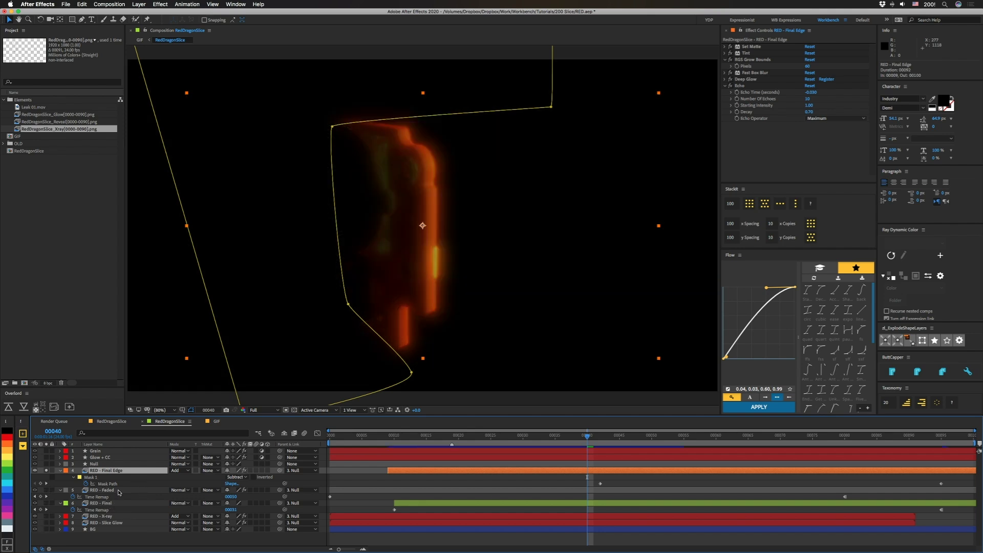
left_click(743, 47)
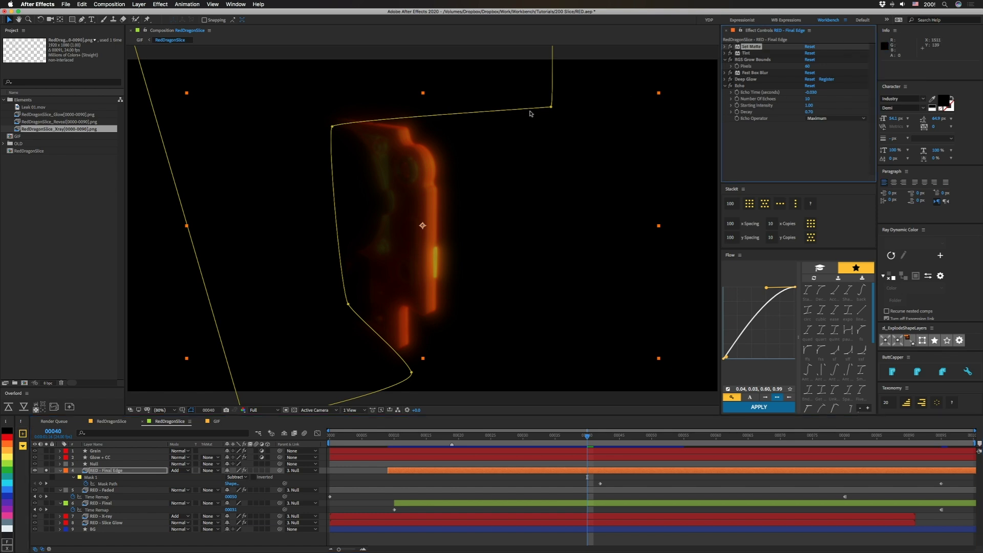
left_click(725, 47)
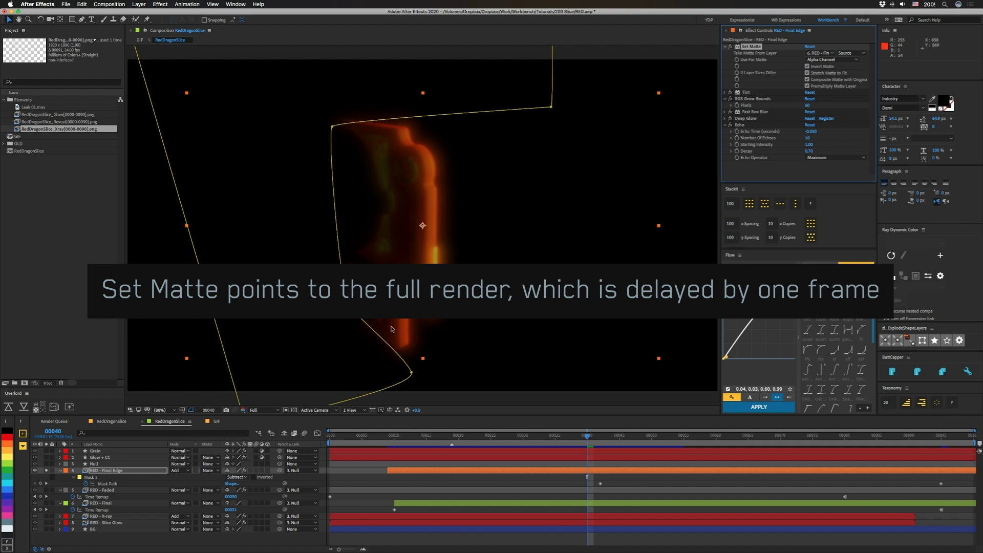
Disable the edge effects at frame 32, re-enable Tint, Deep Glow and Echo, and scrub the reveal
left_click_drag(731, 92, 731, 125)
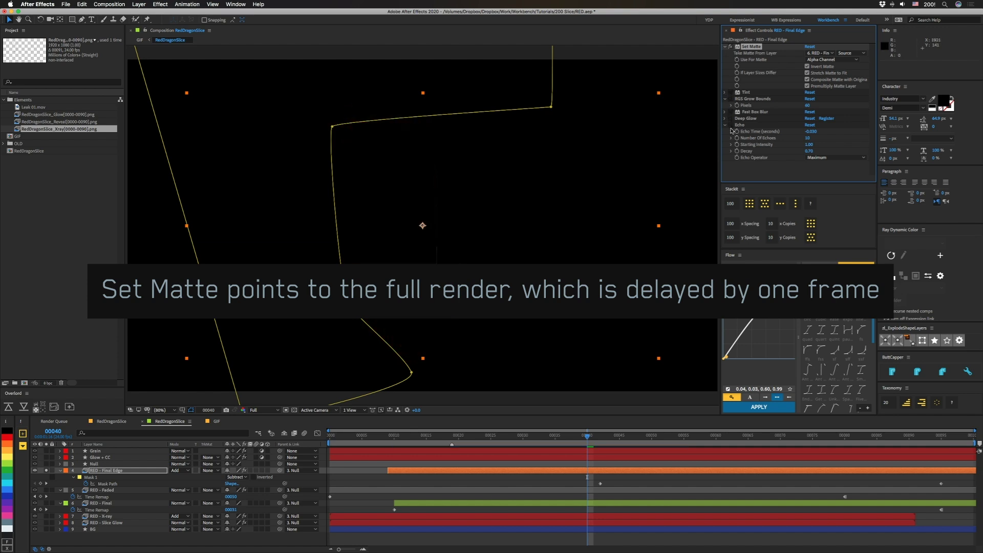
mouse_move(533, 437)
left_mouse_down()
mouse_move(461, 436)
mouse_move(544, 438)
left_mouse_up()
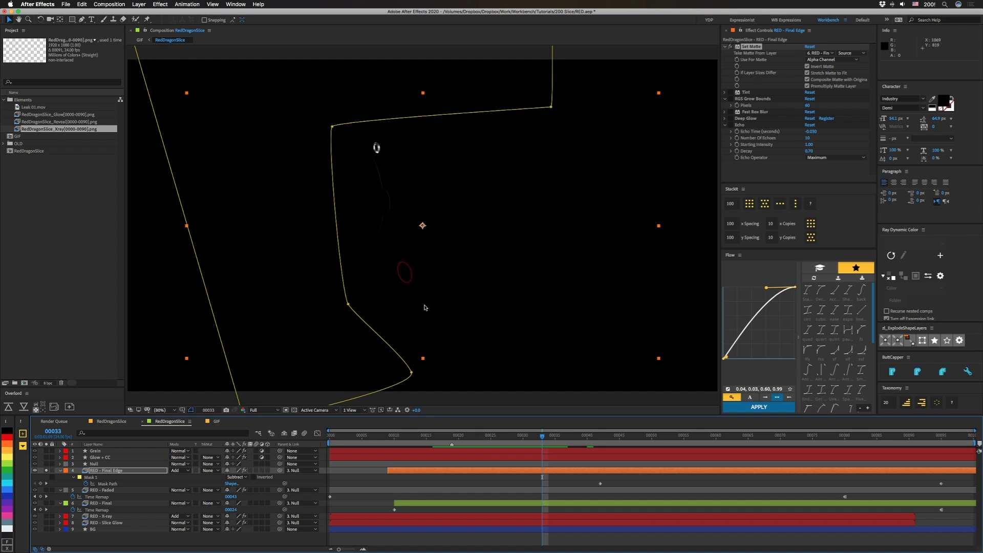
left_click(731, 93)
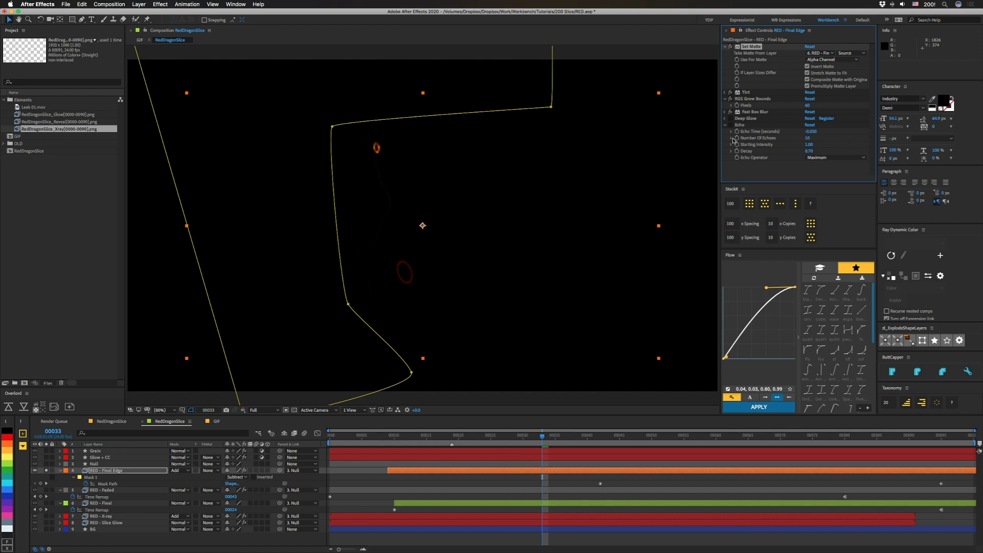
left_click(725, 111)
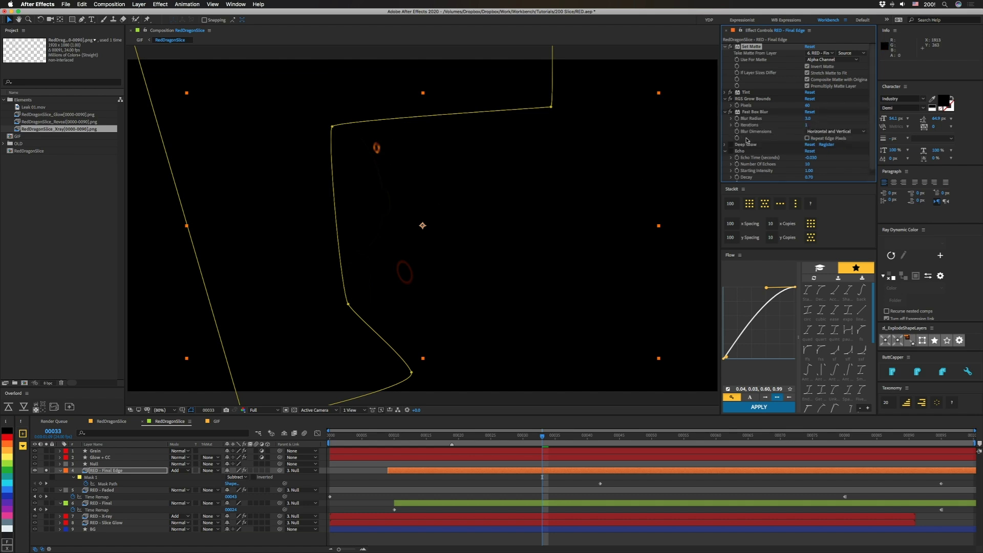
left_click(731, 145)
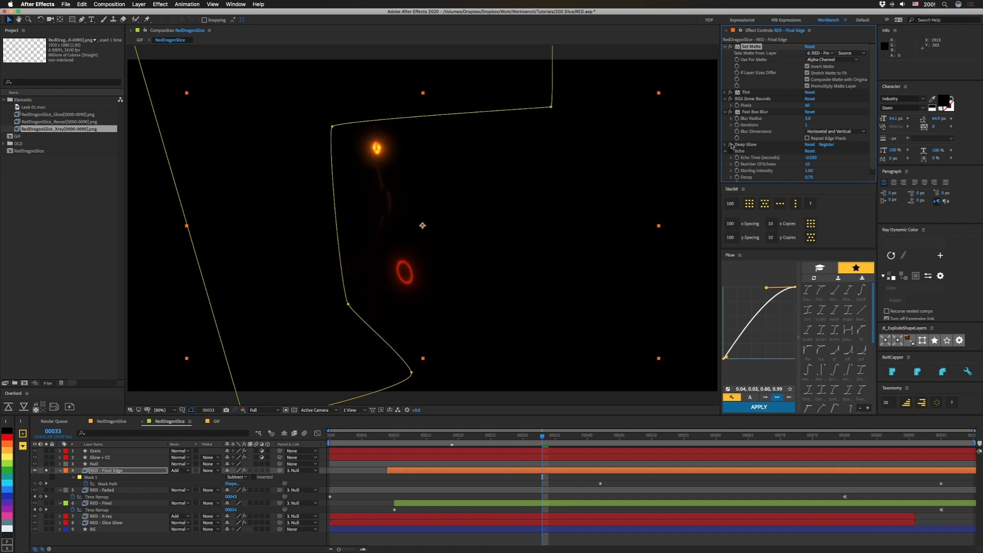
left_click(732, 151)
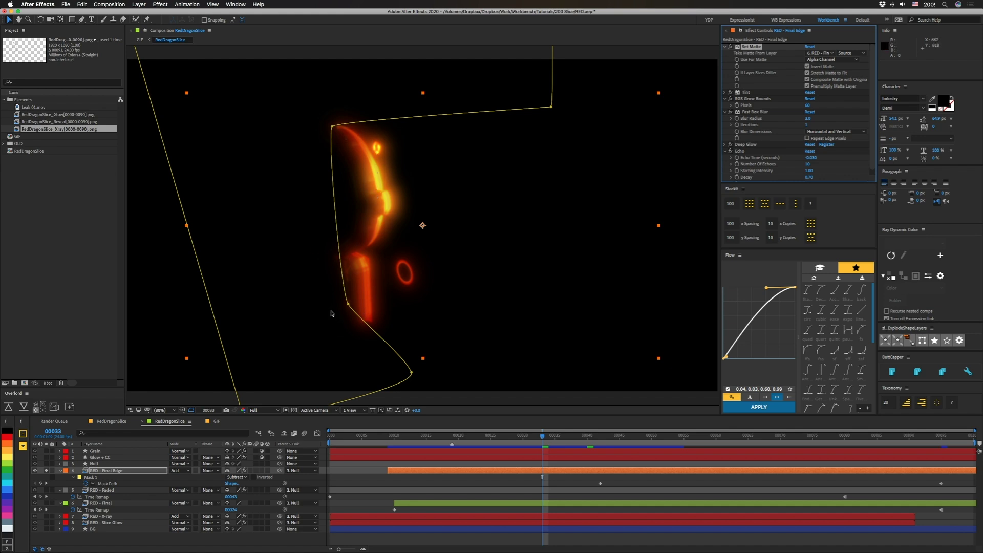
left_click_drag(395, 439, 938, 439)
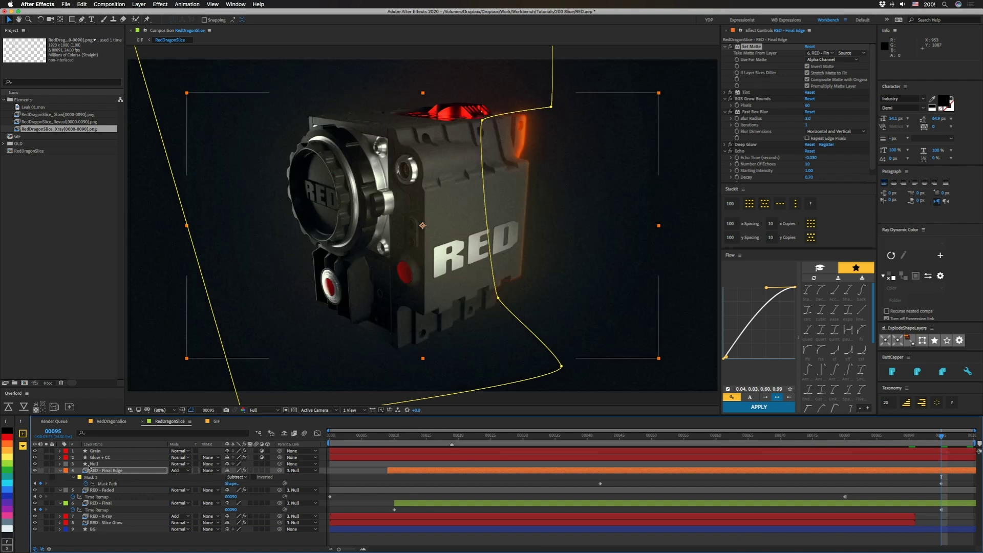
Inspect the S_Glow and Lumetri Color 2 effects on the Glow + CC layer
left_click(95, 458)
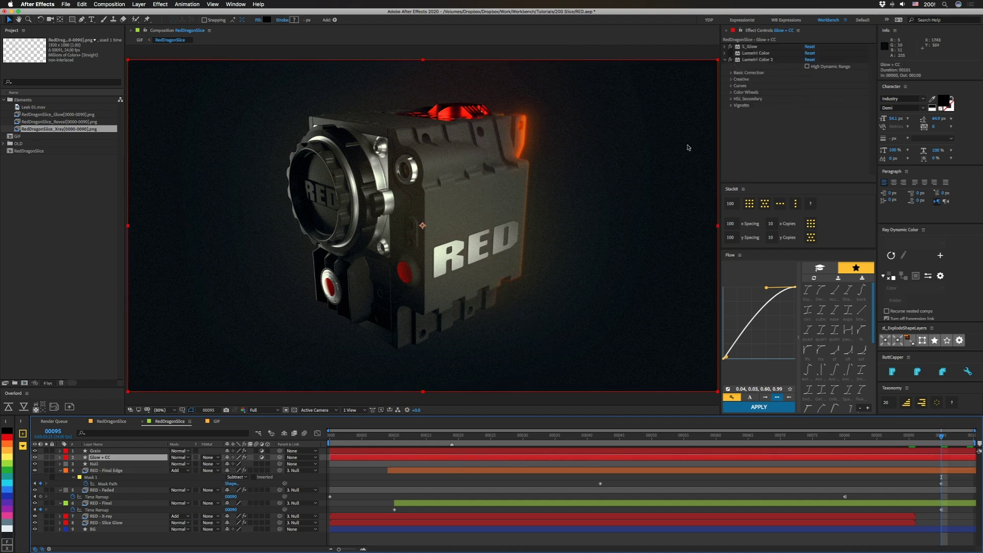
left_click(725, 47)
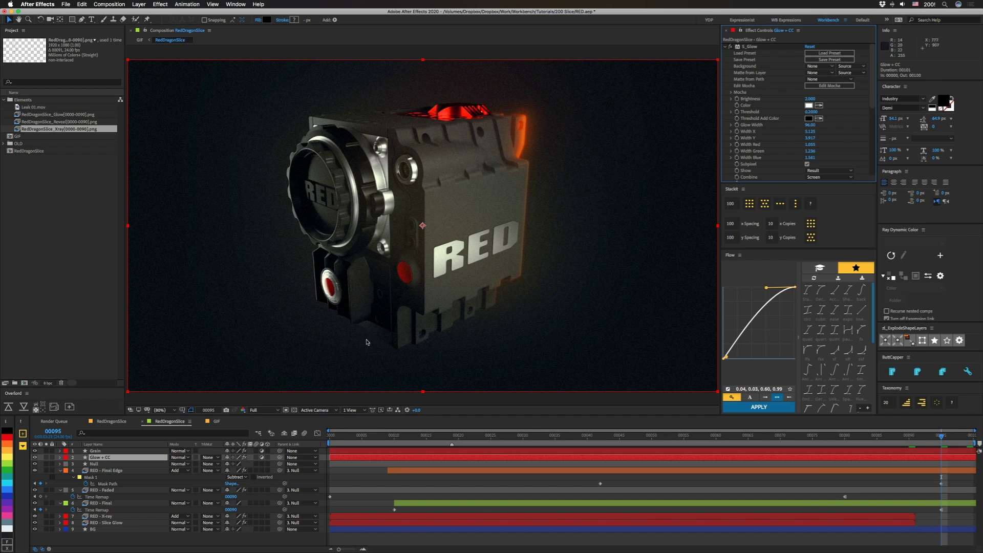
key("super+d")
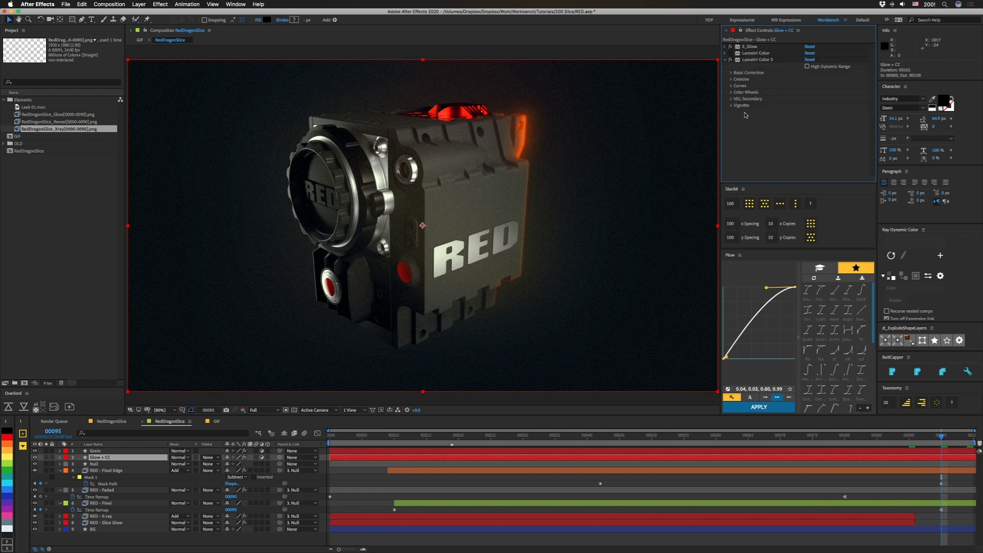
left_click(751, 60)
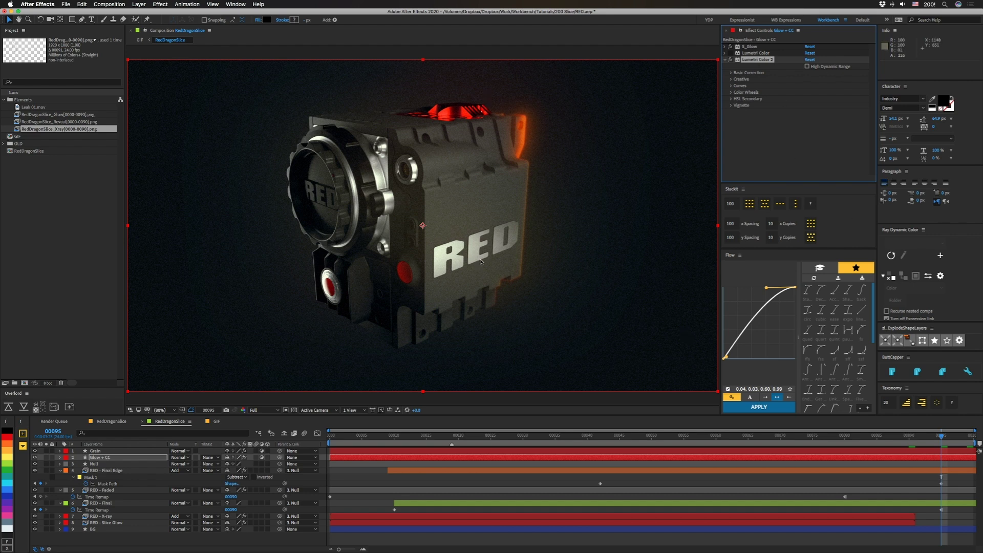
Review the Grain layer, then open the GIF composition and play its preview
left_click(94, 452)
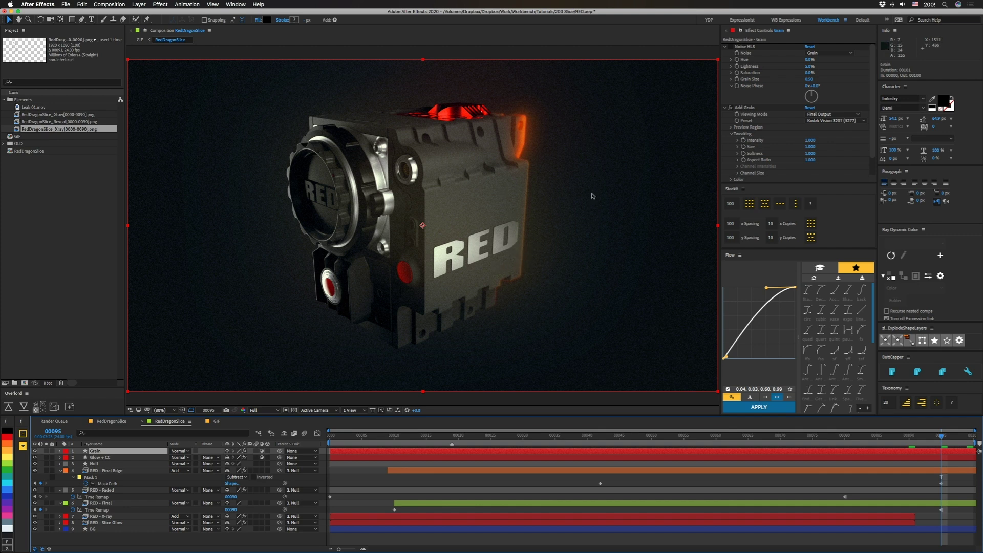
left_click(217, 422)
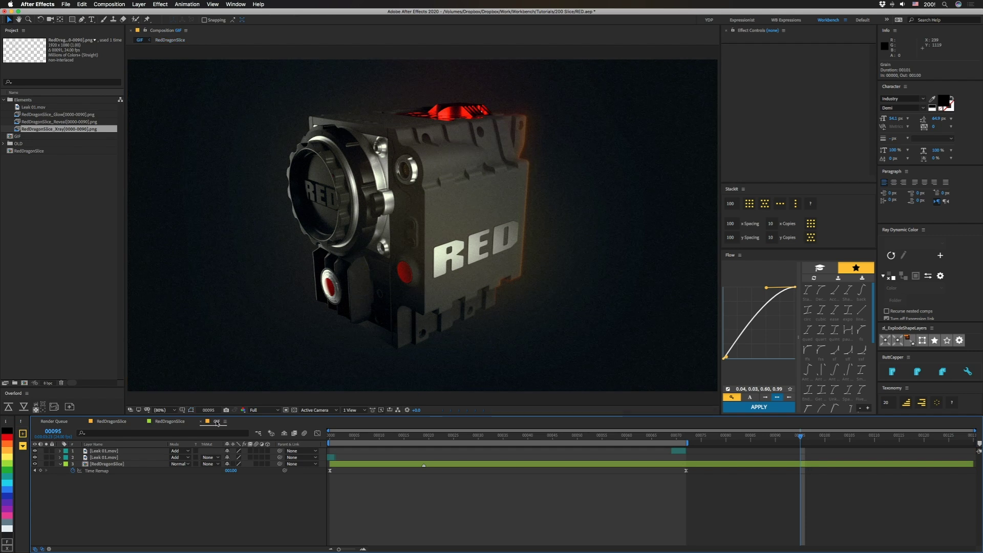
key("space")
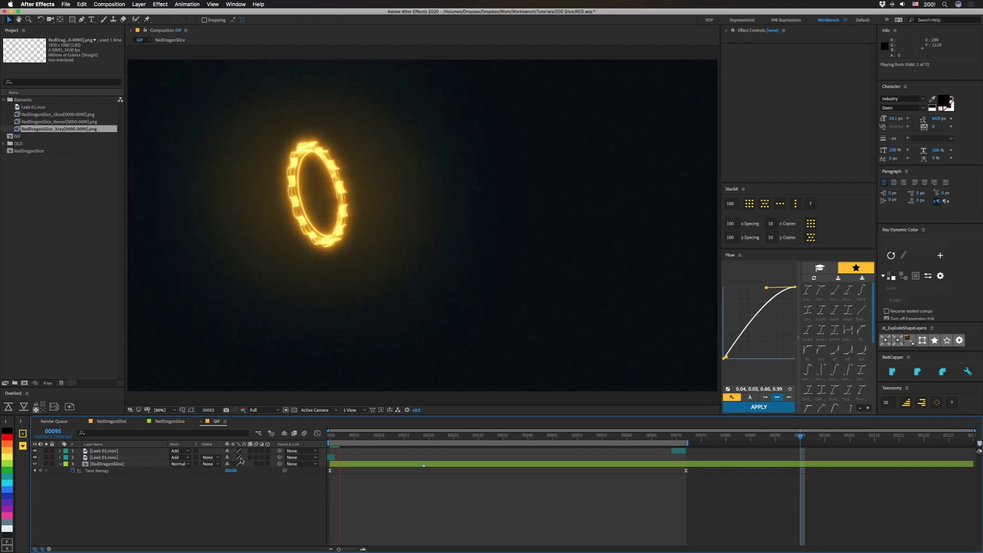